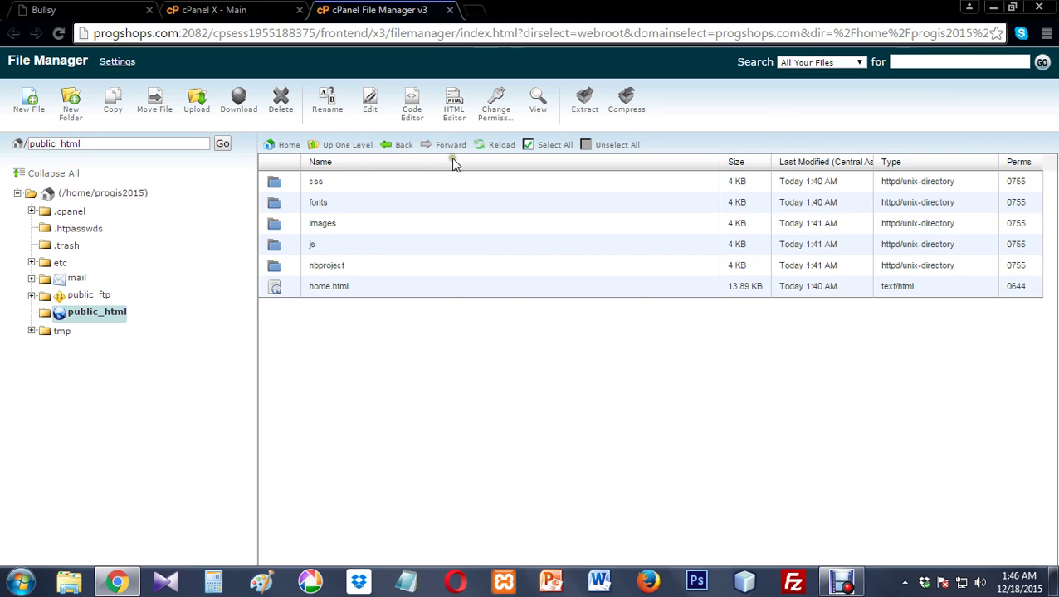
- Switch to the 'cPanel X - Main' tab and look over its Preferences, Mail and Files sections
click(242, 10)
scroll(389, 340, up, 3)
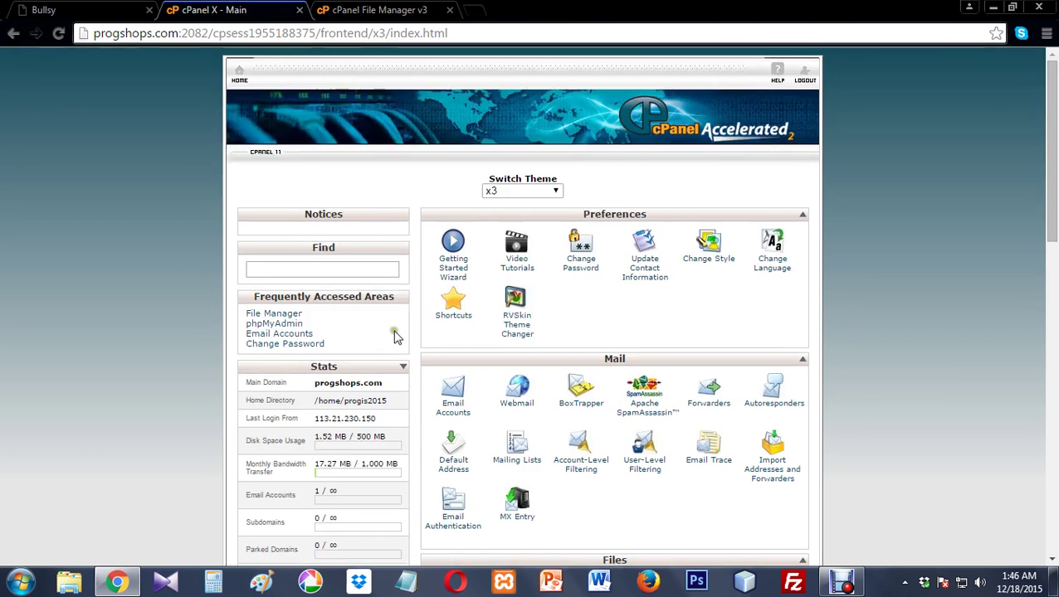
scroll(432, 340, down, 8)
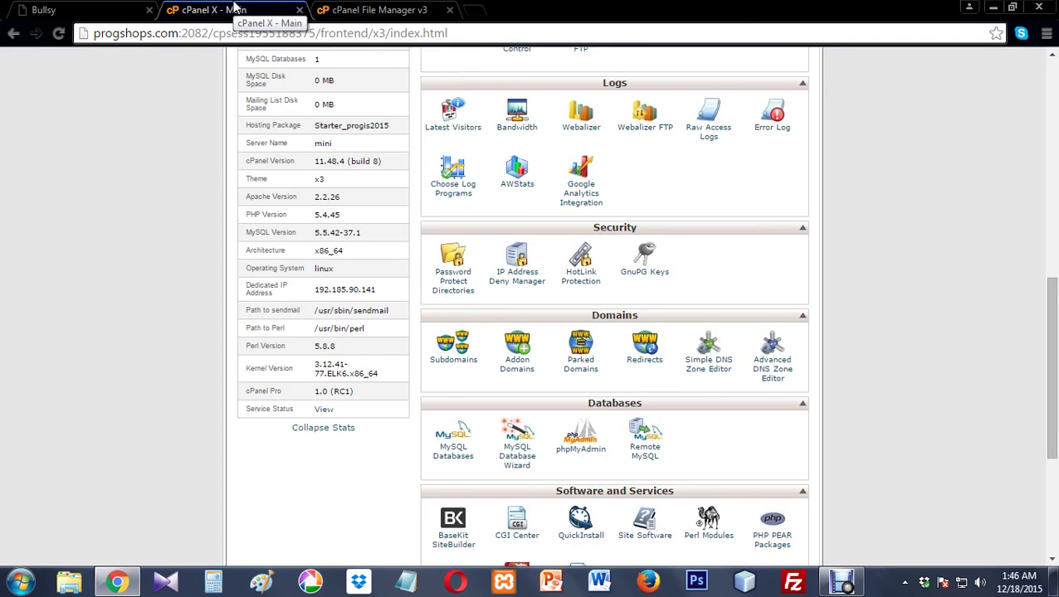
scroll(574, 330, down, 3)
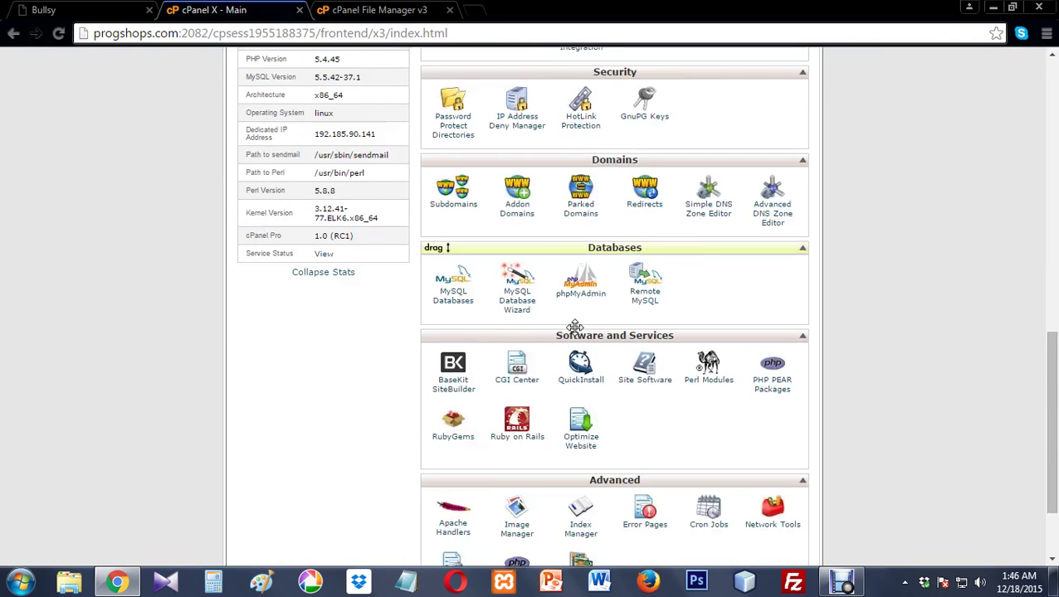
scroll(574, 330, up, 15)
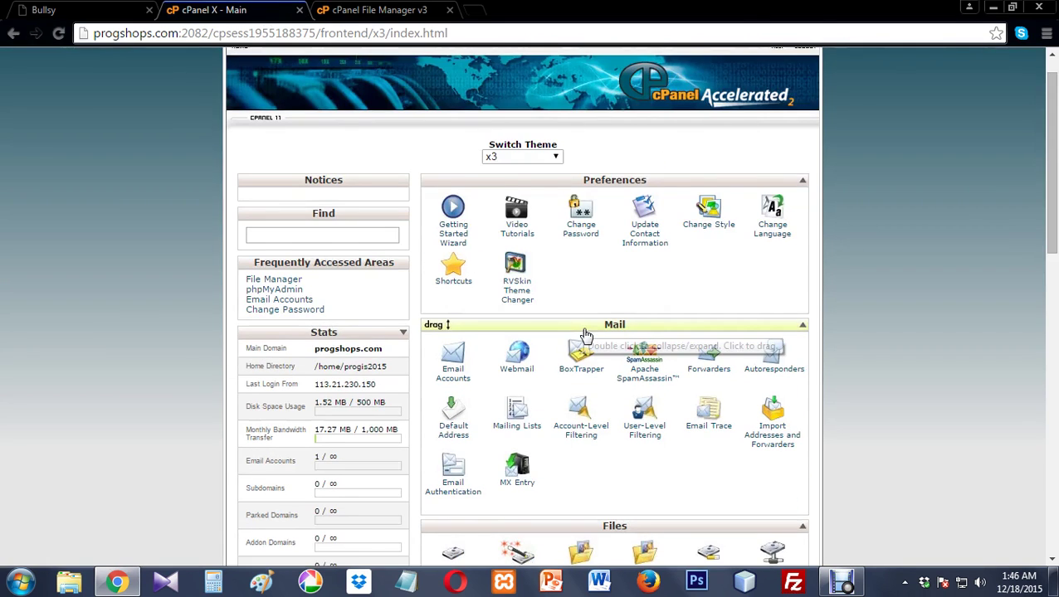
scroll(549, 323, down, 2)
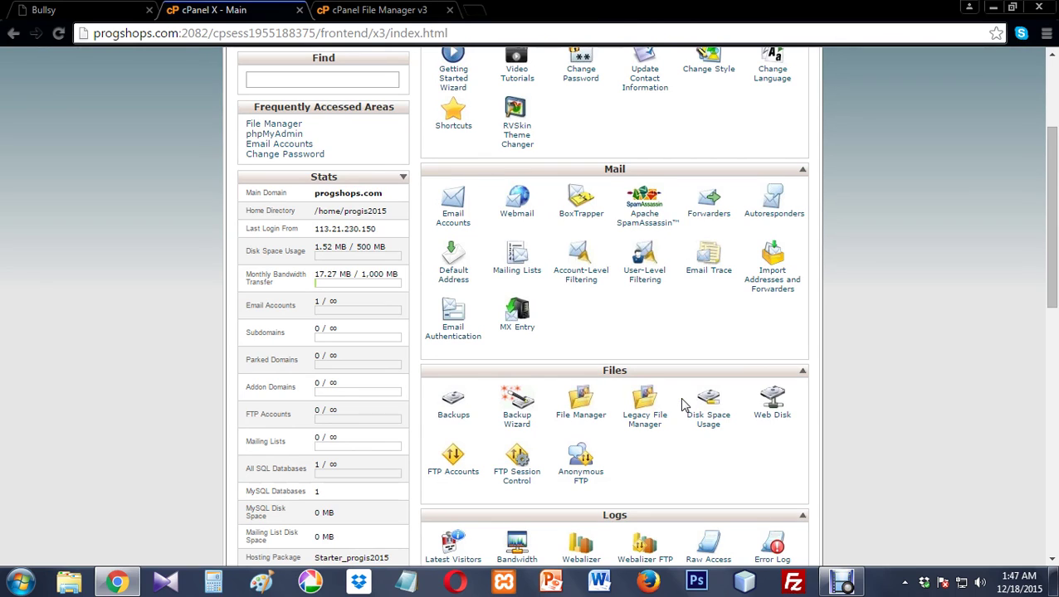
- In a new tab, search 'filezilla latest version free download' and open FileHippo's FileZilla 3.14.1 page
click(468, 11)
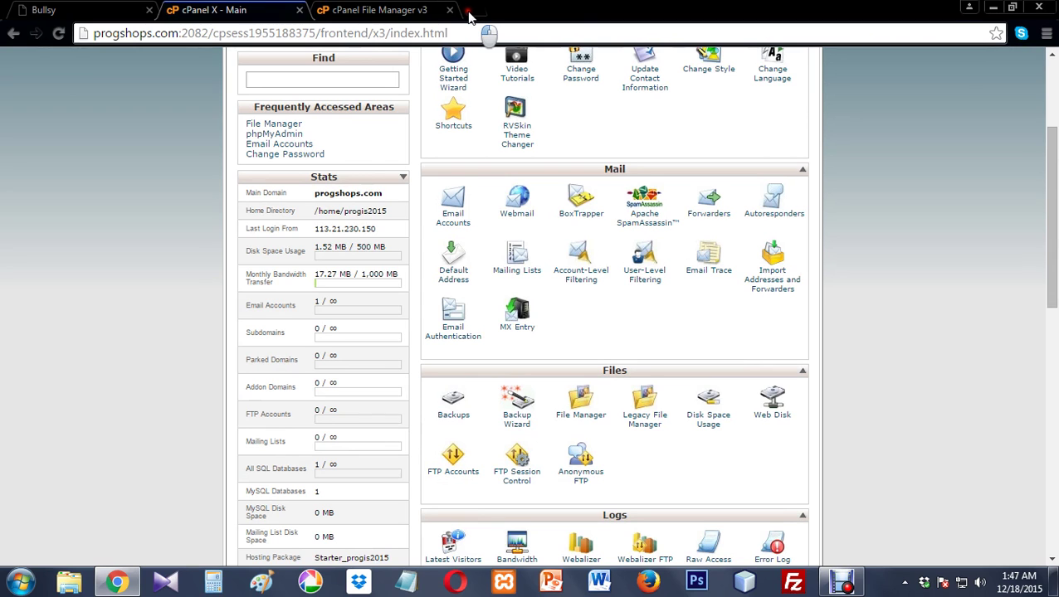
text(filez)
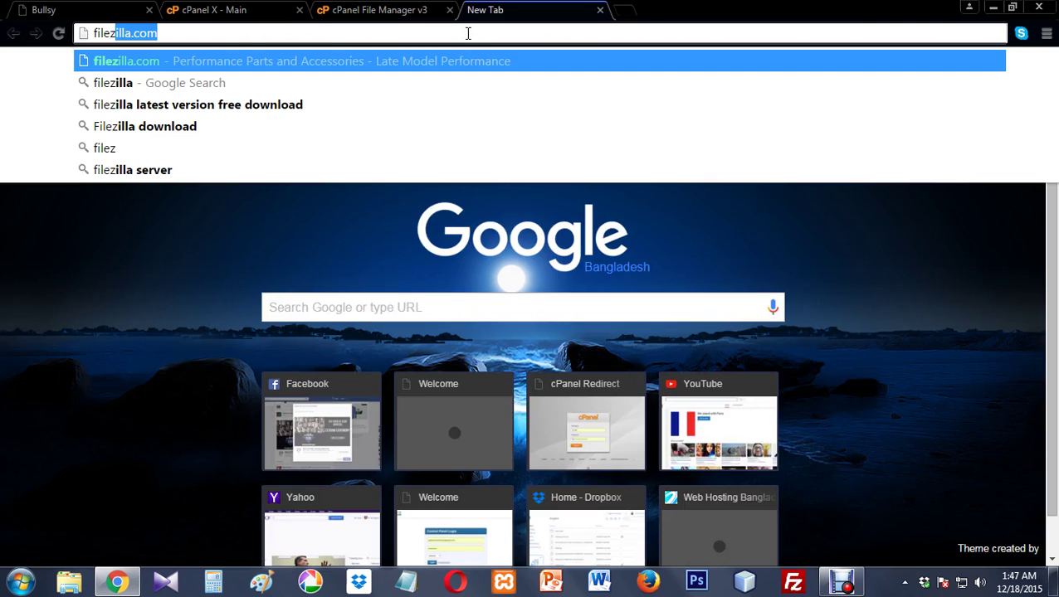
key(Down)
key(Down)
key(Return)
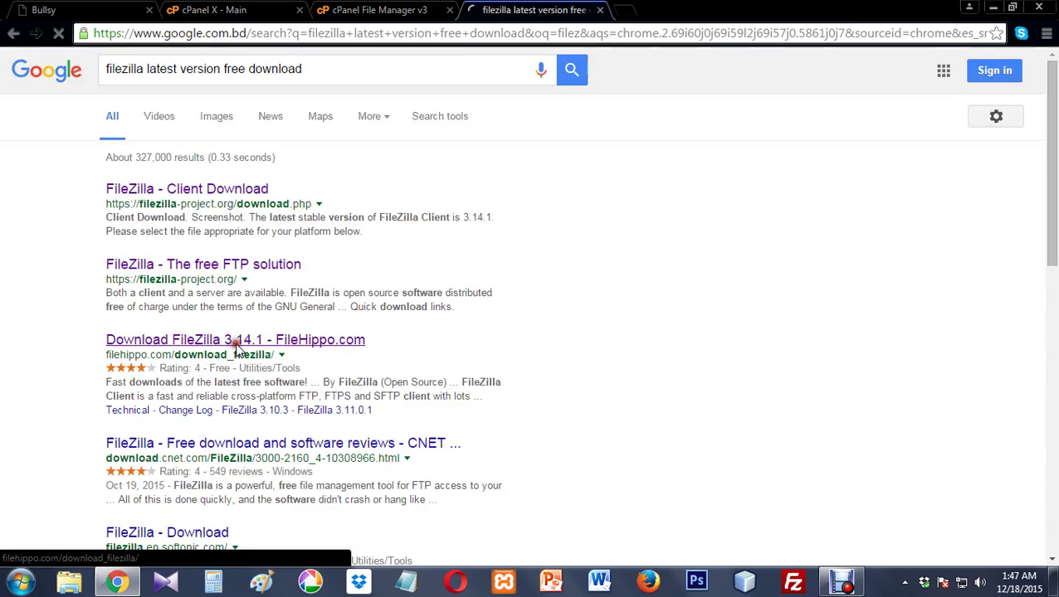
click(235, 342)
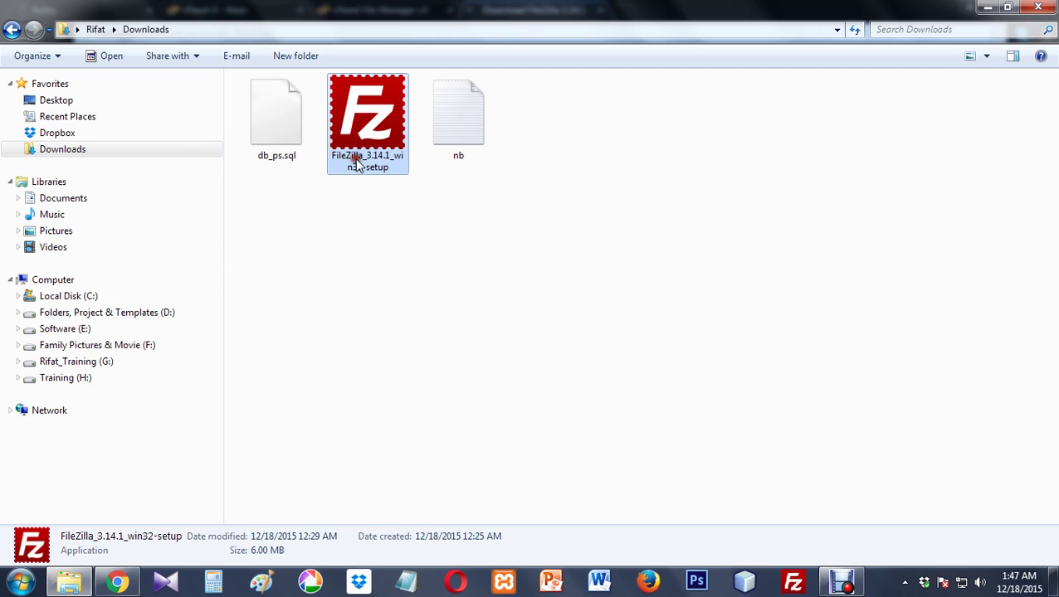
- Launch FileZilla from the taskbar and close the FileHippo download tab
click(785, 584)
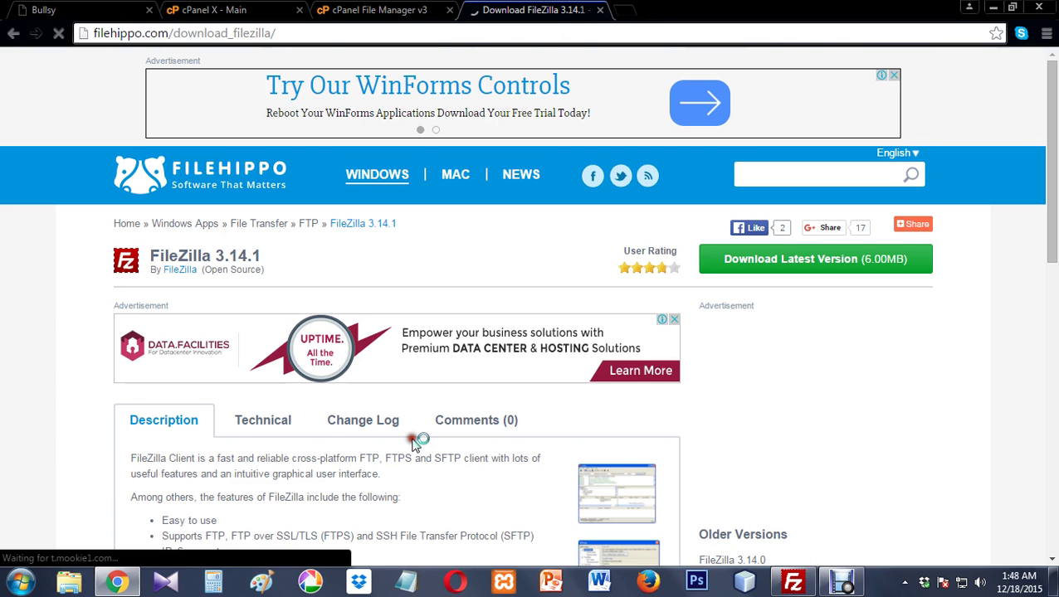
click(599, 10)
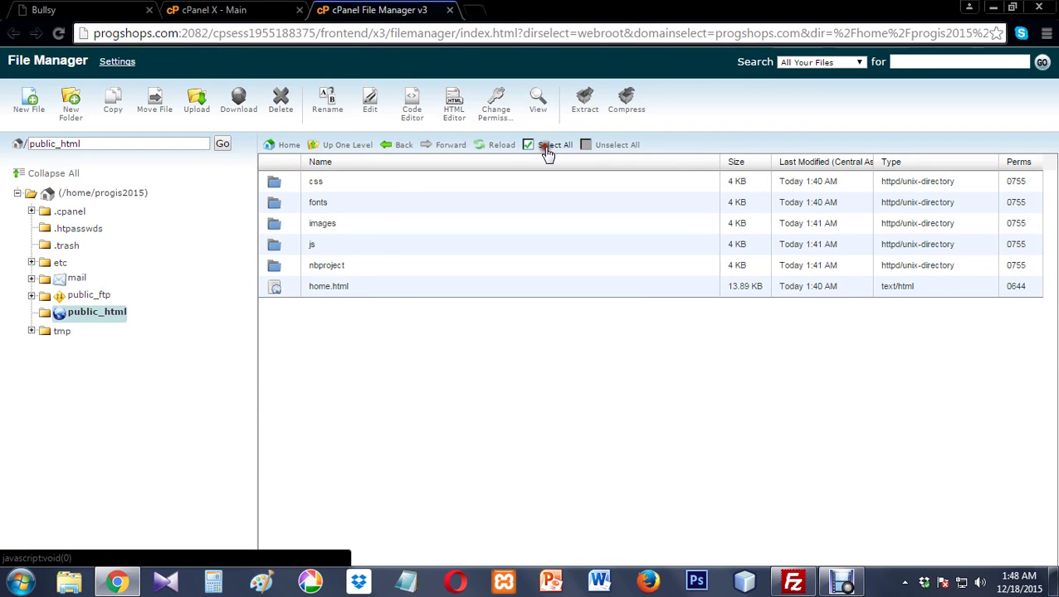
- Delete all of public_html's contents (css, fonts, images, js, nbproject, home.html) in File Manager
click(547, 145)
click(281, 112)
click(650, 380)
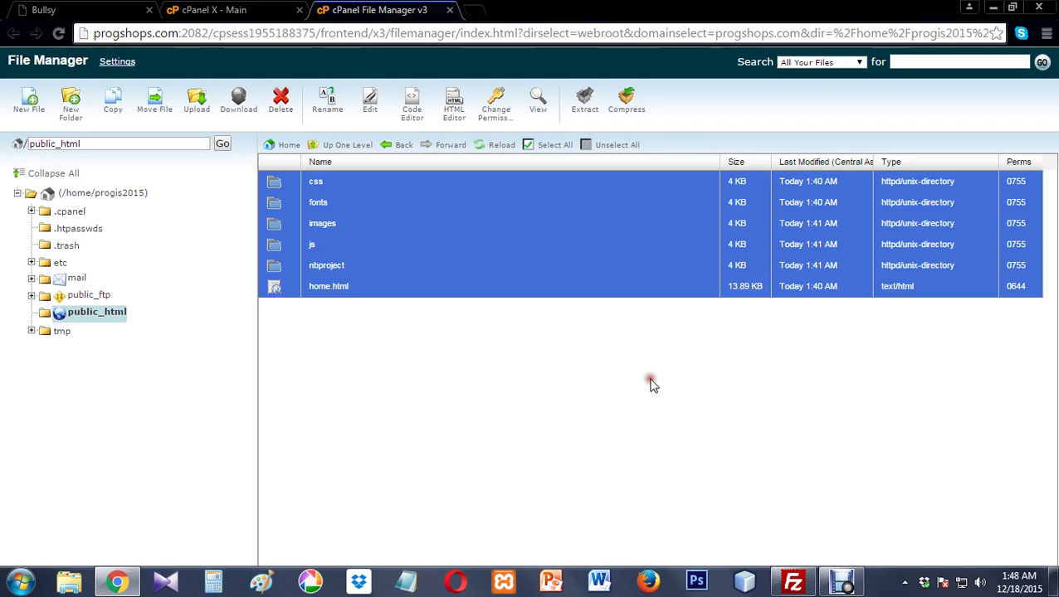
click(812, 584)
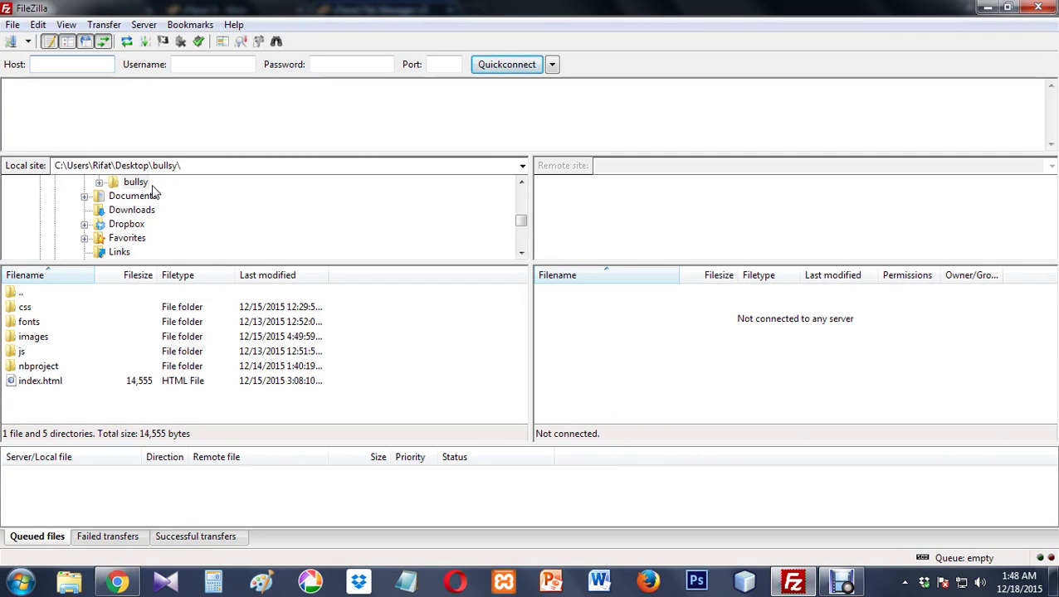
- Enter host ftp://progshops.com/ and the FTP username in the Quickconnect bar
click(58, 66)
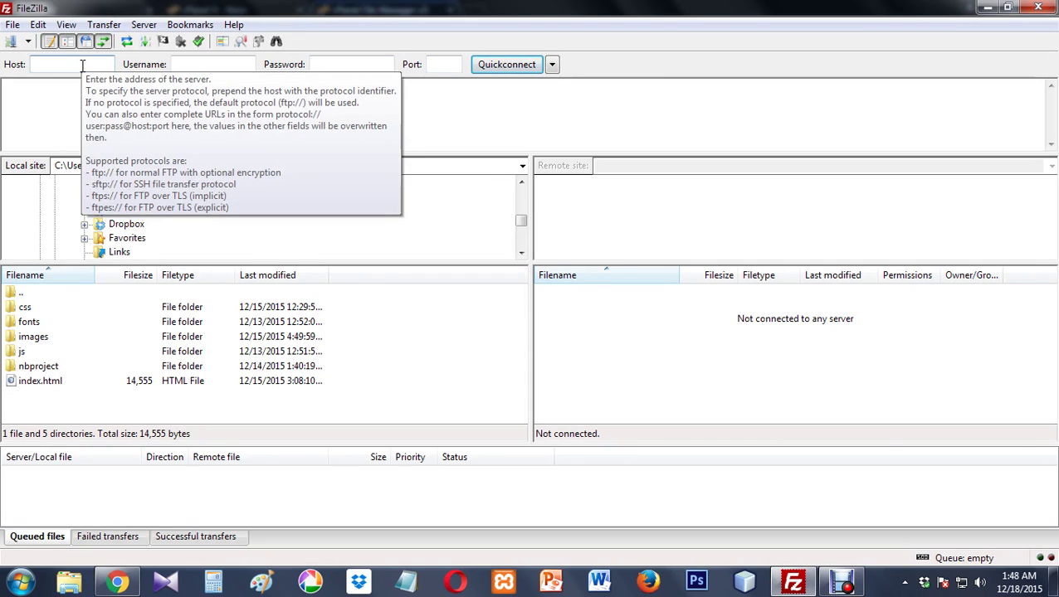
text(ftp://)
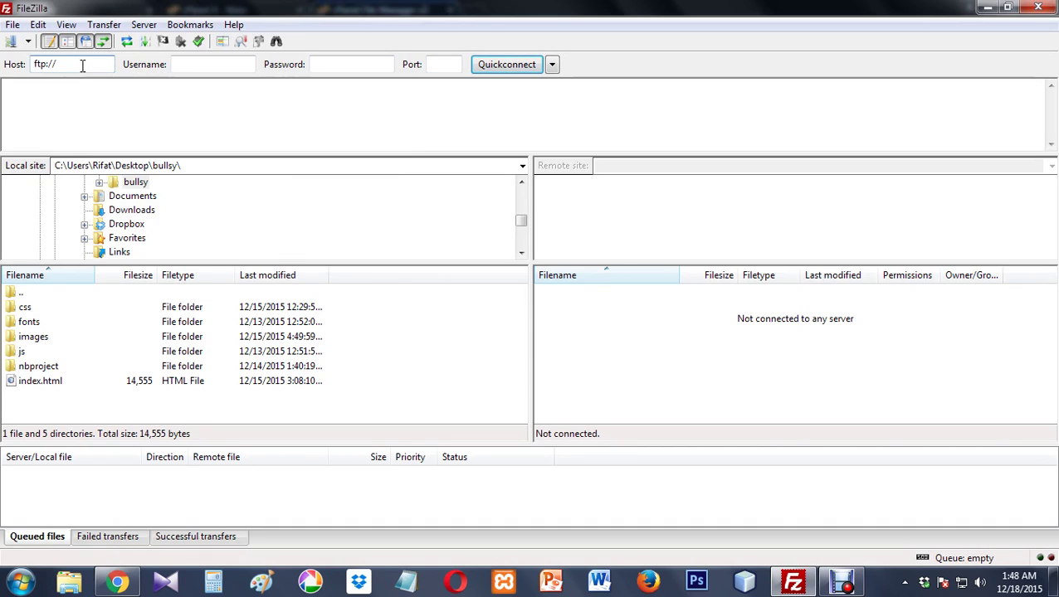
text(progsfops)
key(BackSpace)
text(.com/)
key(Tab)
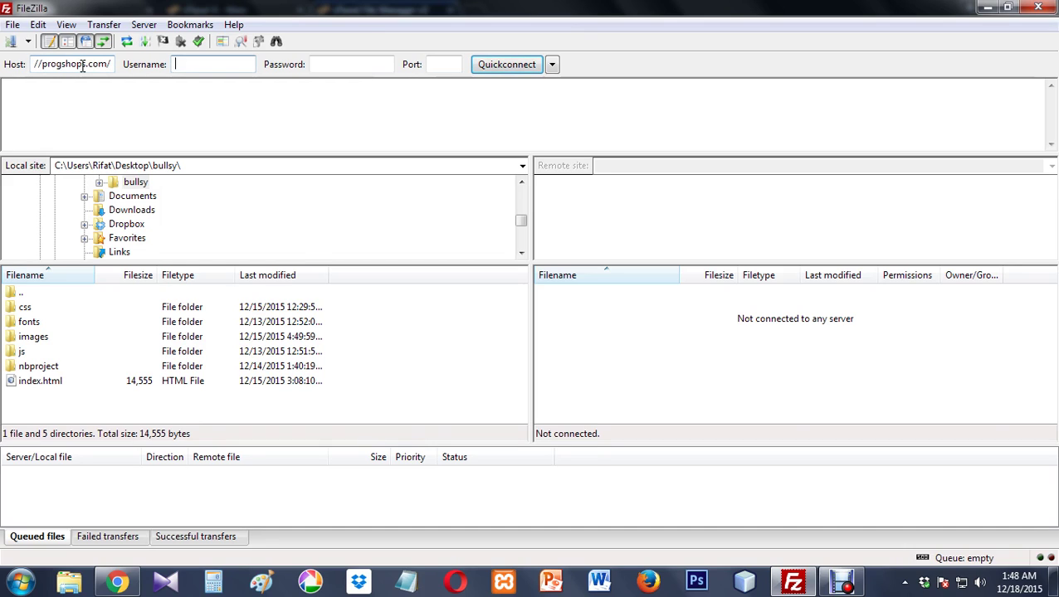
text(progis2015)
- Enter the account password and port 21, then connect to the server
key(Tab)
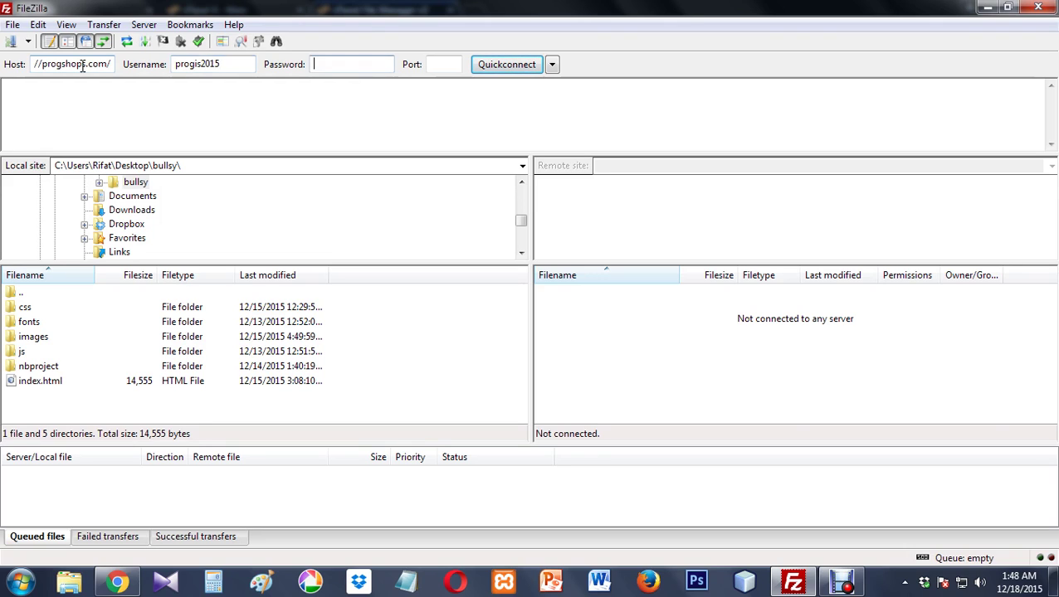
text(•••)
key(BackSpace)
key(BackSpace)
key(BackSpace)
text(••••••••)
key(Tab)
text(21)
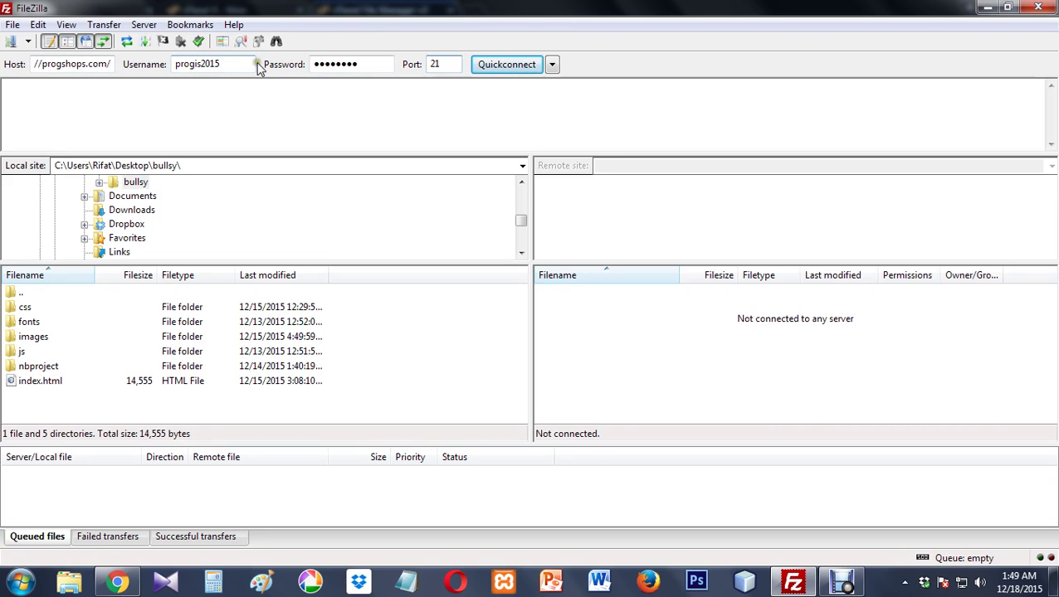
double_click(354, 68)
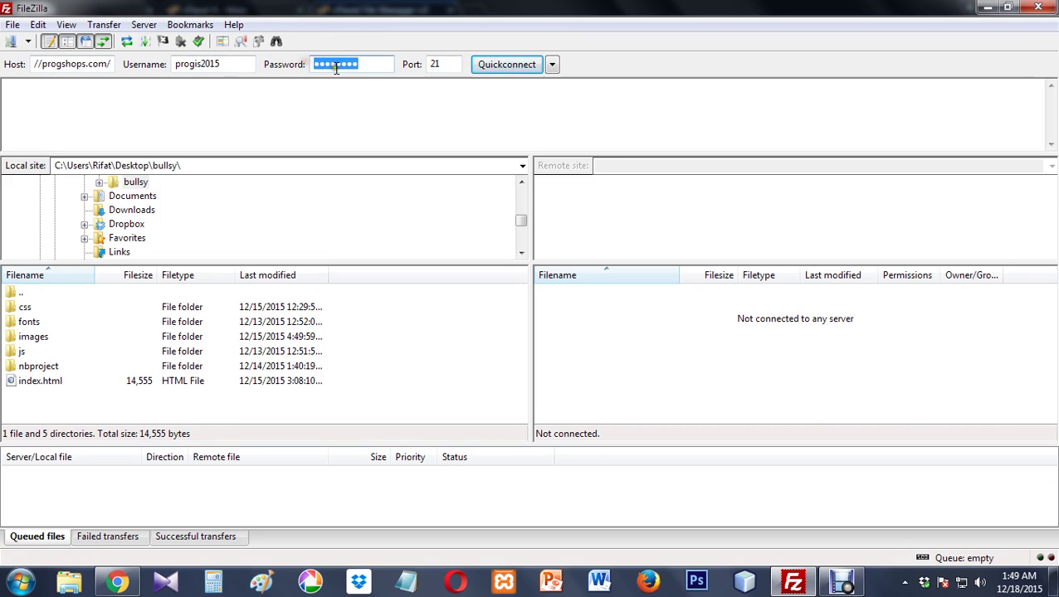
click(337, 69)
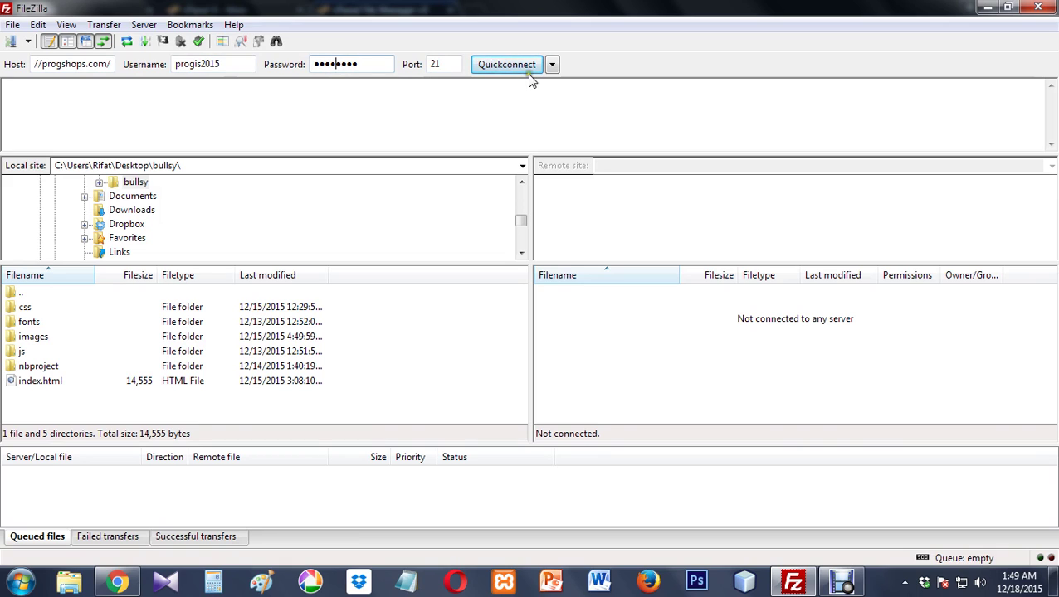
click(502, 63)
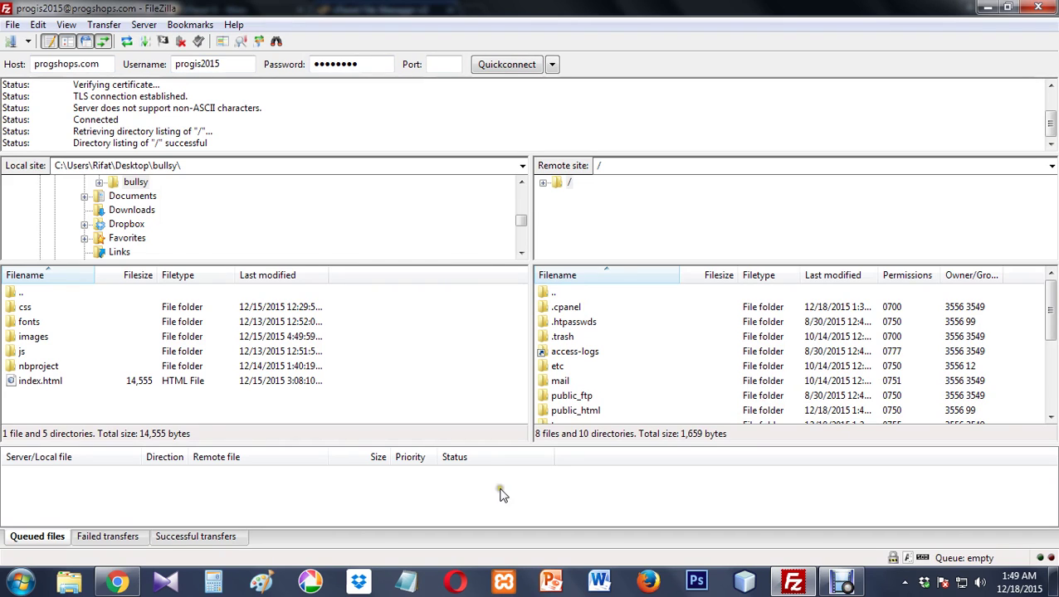
- In cPanel File Manager, go up to the home directory above public_html and review it
click(123, 581)
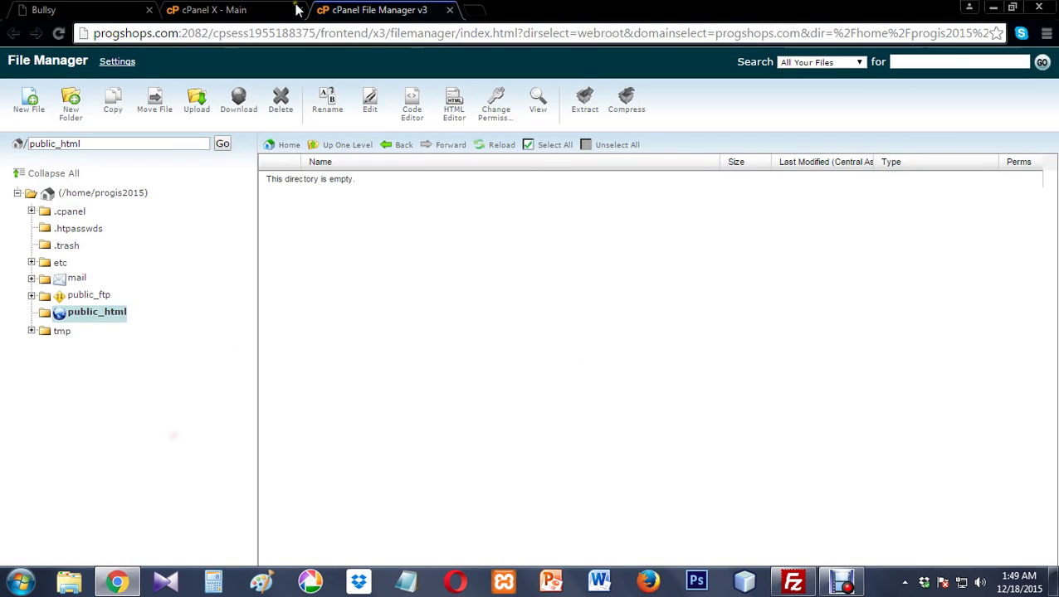
click(356, 146)
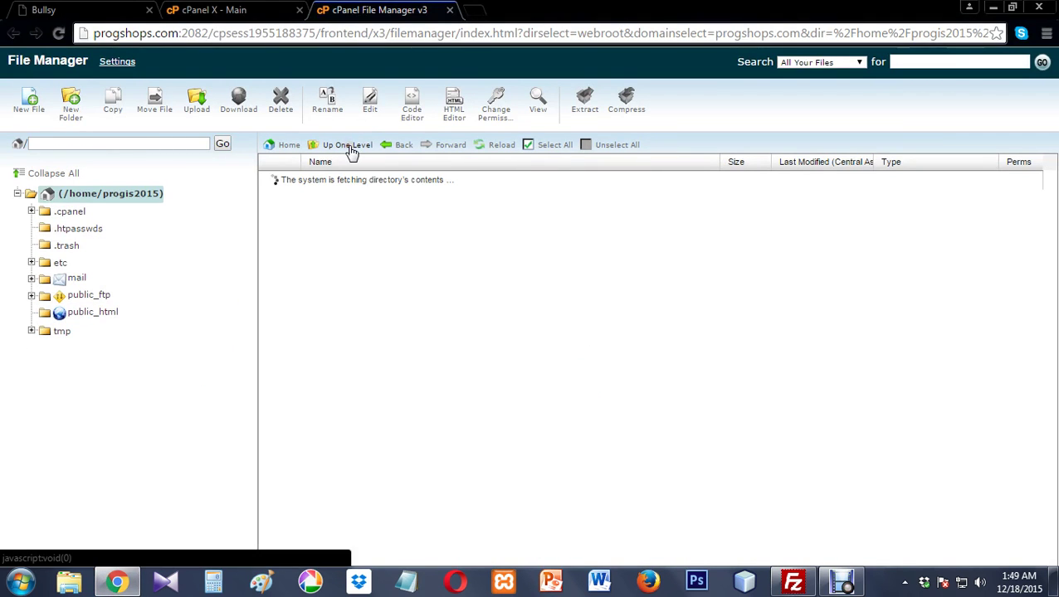
scroll(516, 357, down, 1)
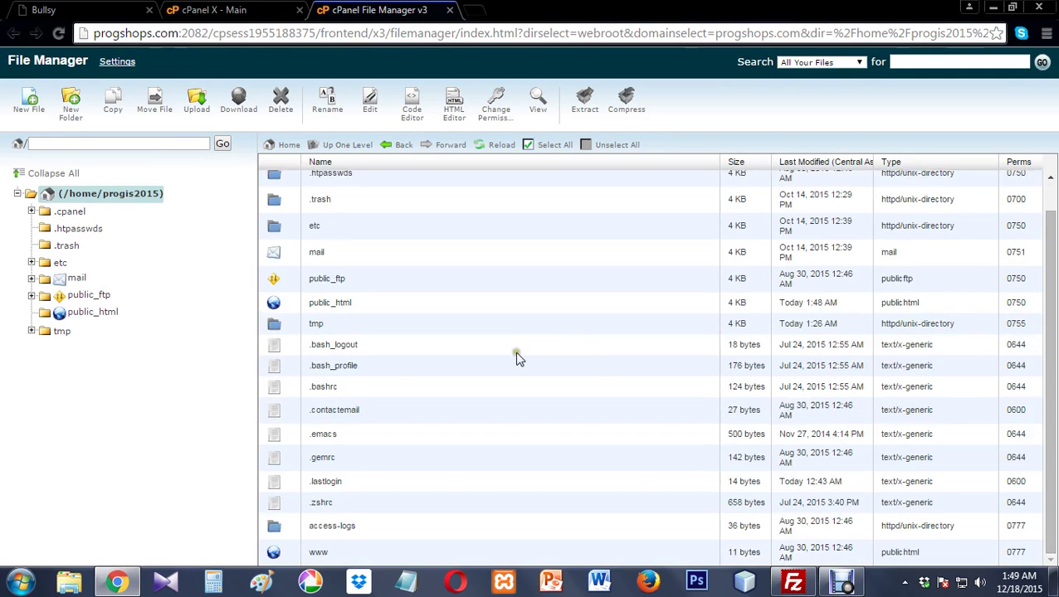
scroll(516, 357, up, 1)
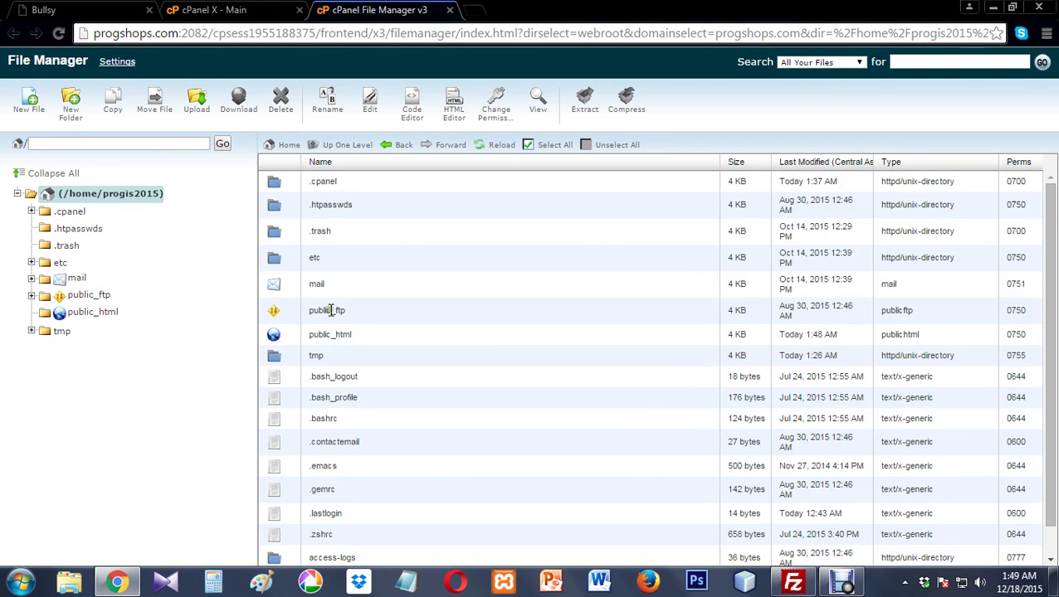
- Browse the server root in FileZilla, selecting public_html, tmp and .bash_logout
click(793, 583)
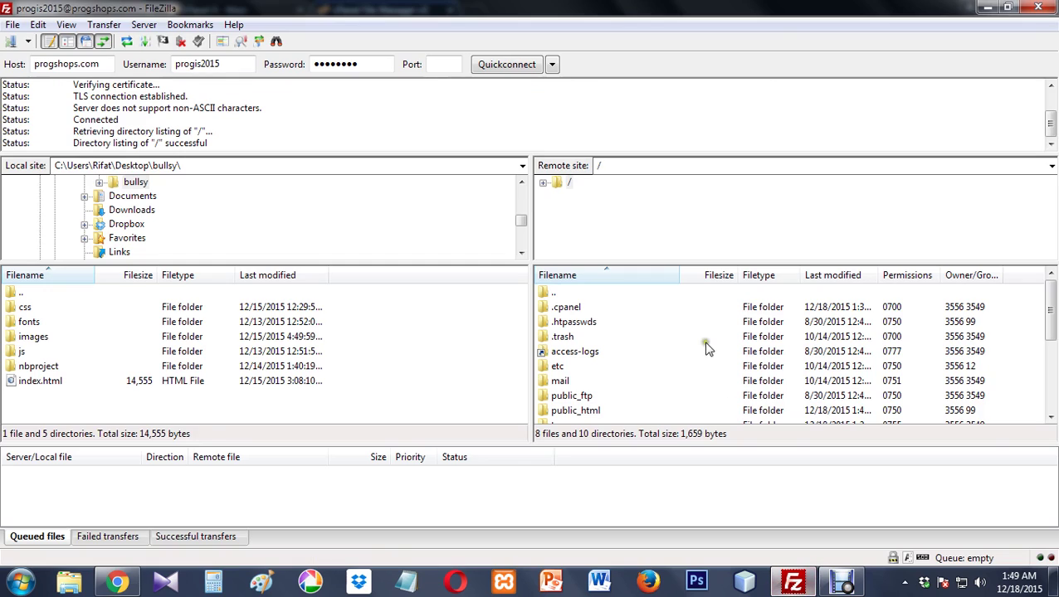
click(577, 411)
mouse_move(1052, 331)
mouse_down()
mouse_move(1052, 372)
mouse_move(1052, 347)
mouse_up()
click(568, 366)
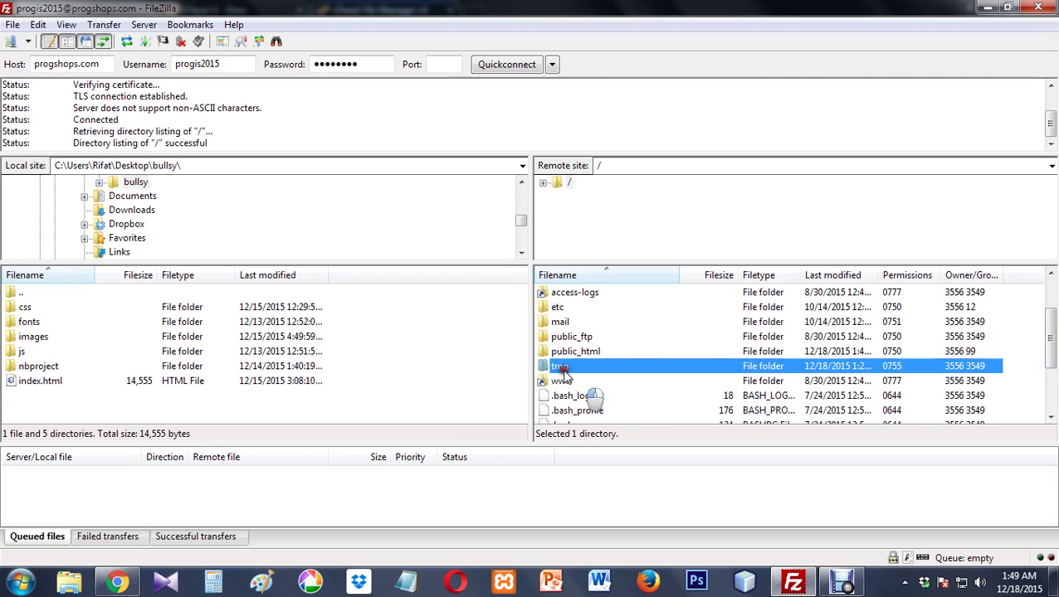
click(560, 396)
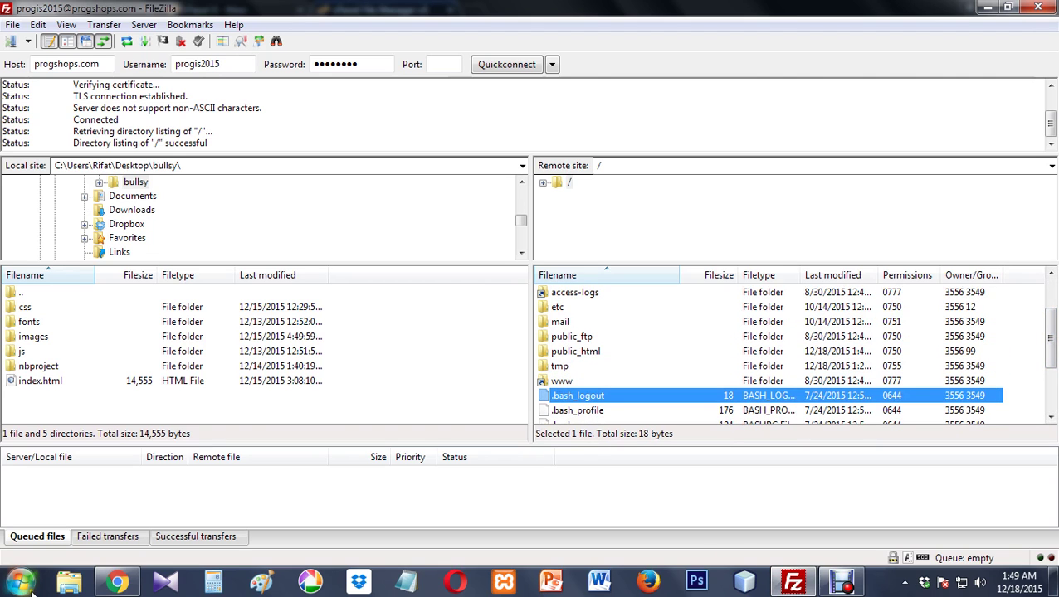
click(117, 582)
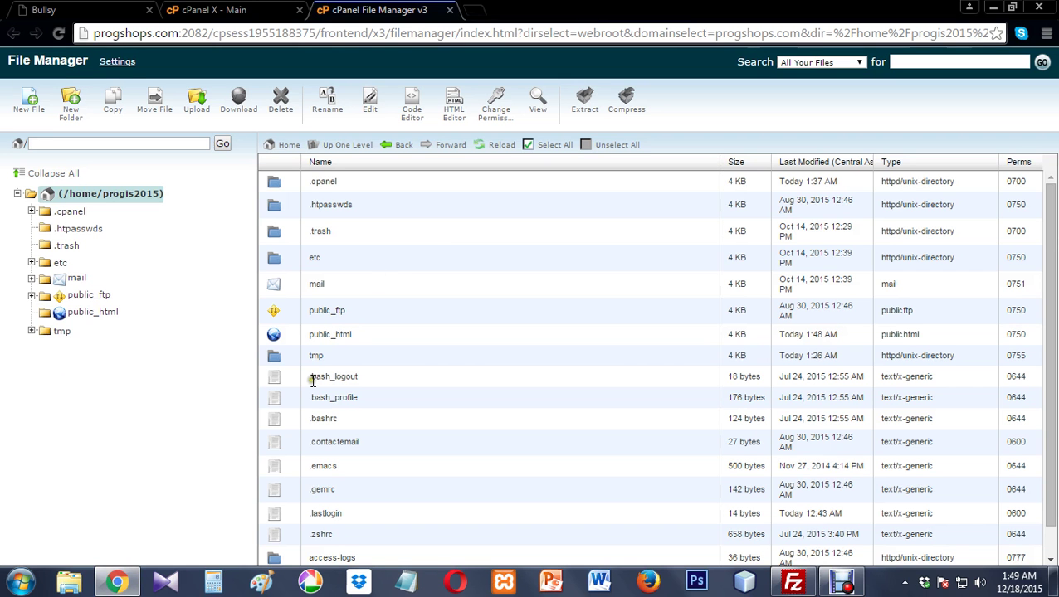
click(792, 583)
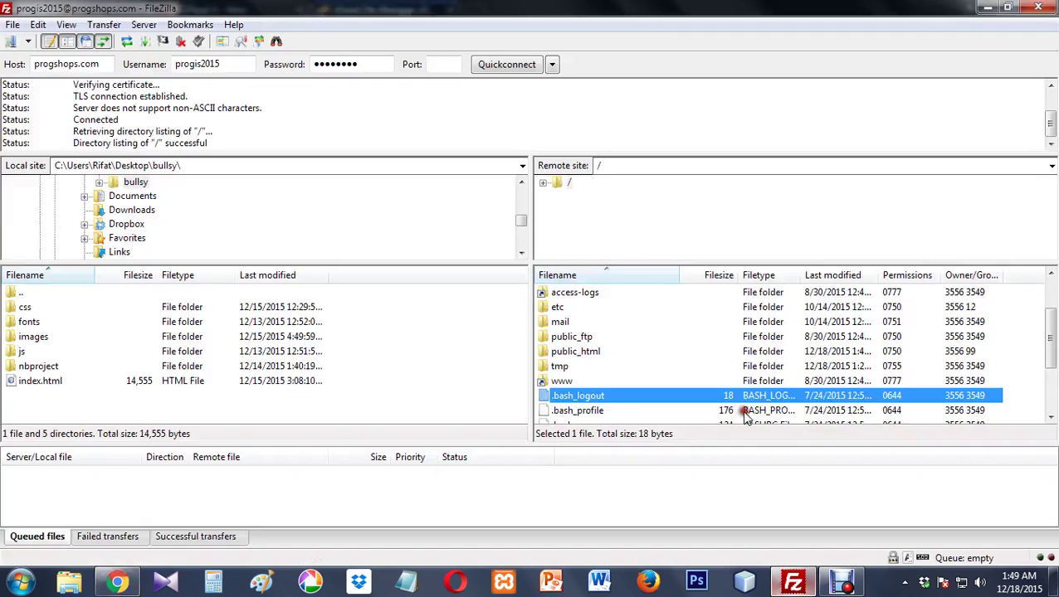
click(581, 351)
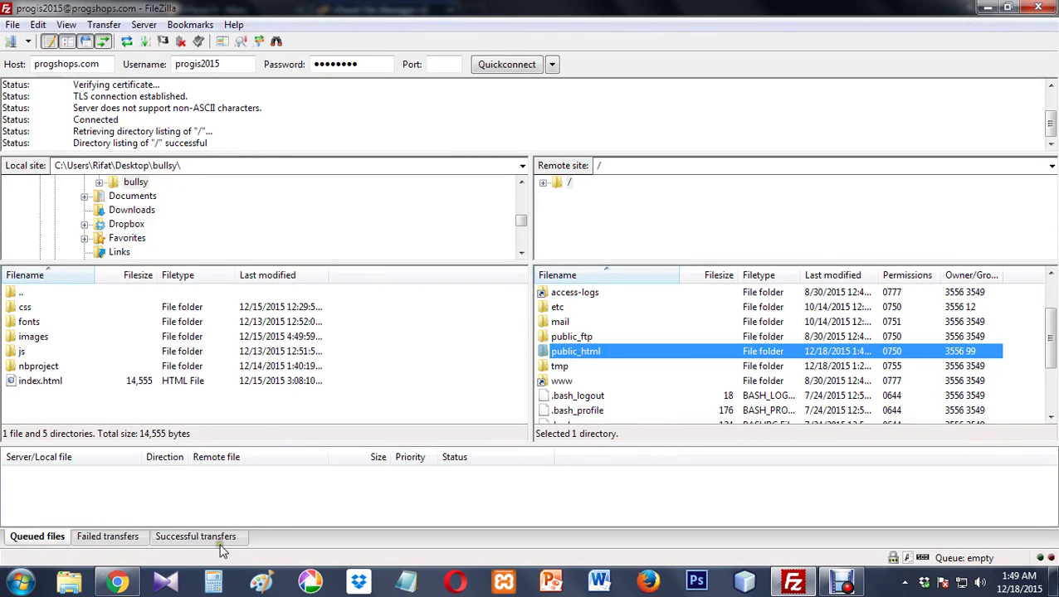
- Open public_html in cPanel File Manager to confirm it is empty, then return to FileZilla
click(117, 582)
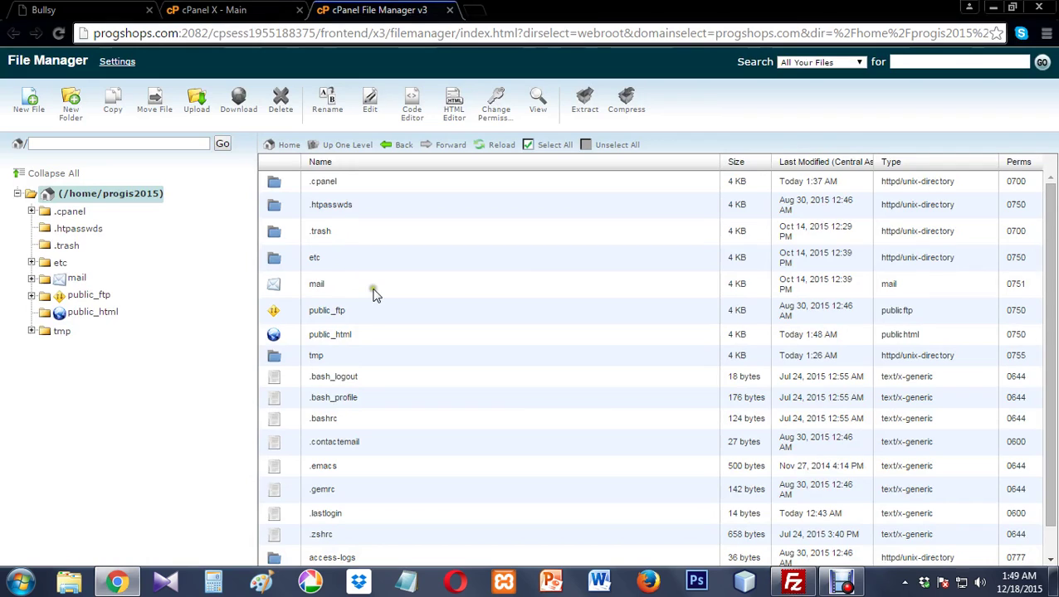
double_click(282, 335)
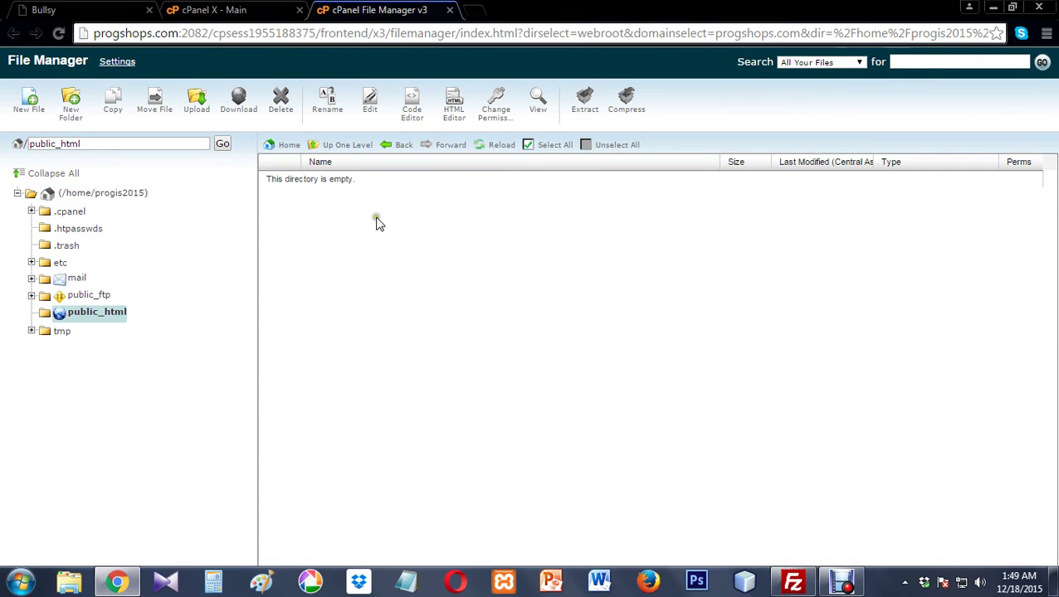
click(792, 581)
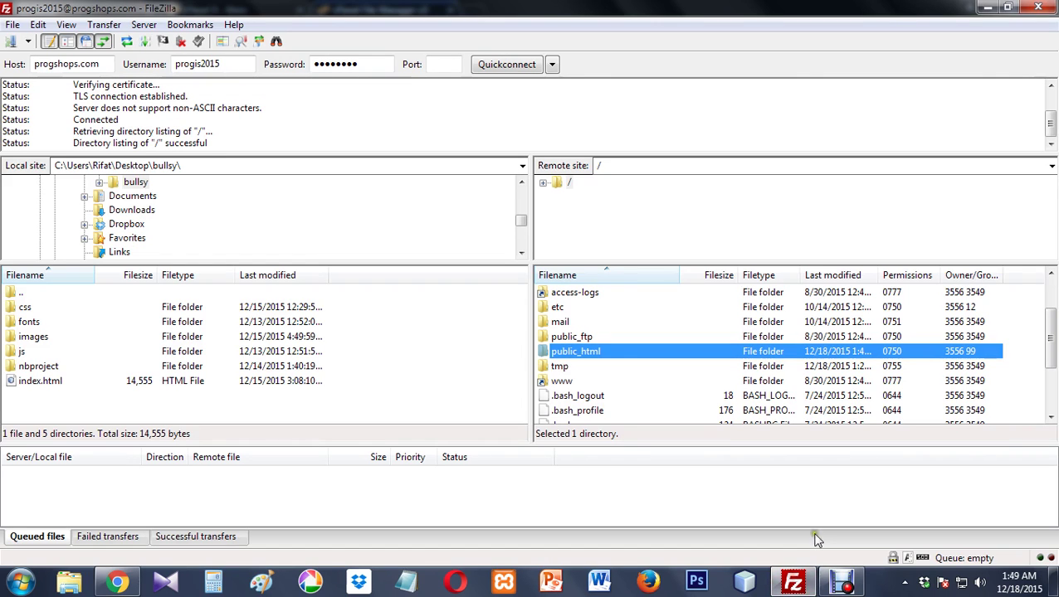
- Open the empty remote public_html and move the local pane up to Desktop, selecting bullsy
double_click(573, 354)
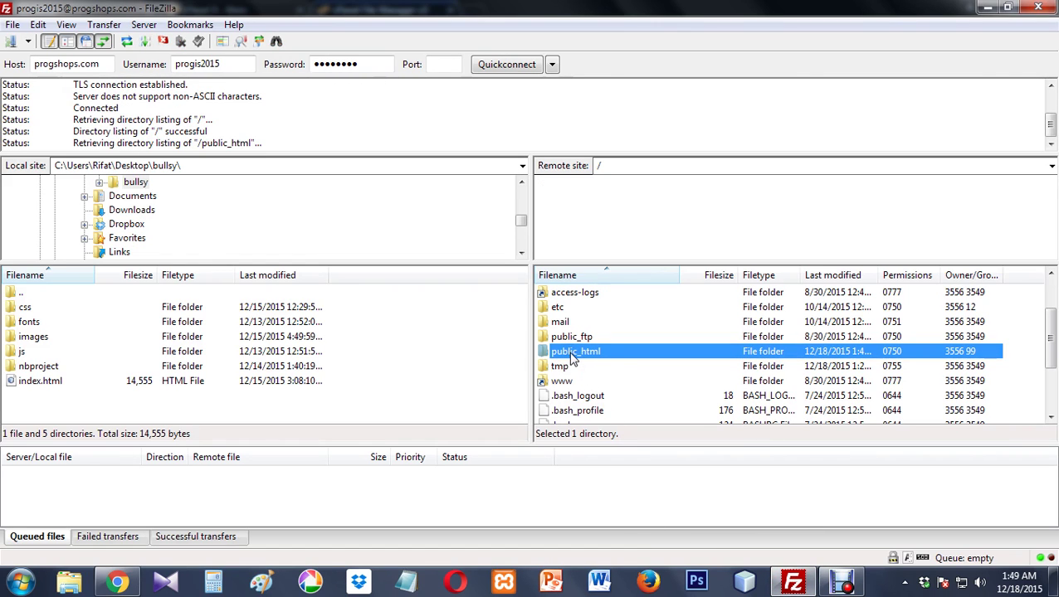
click(106, 383)
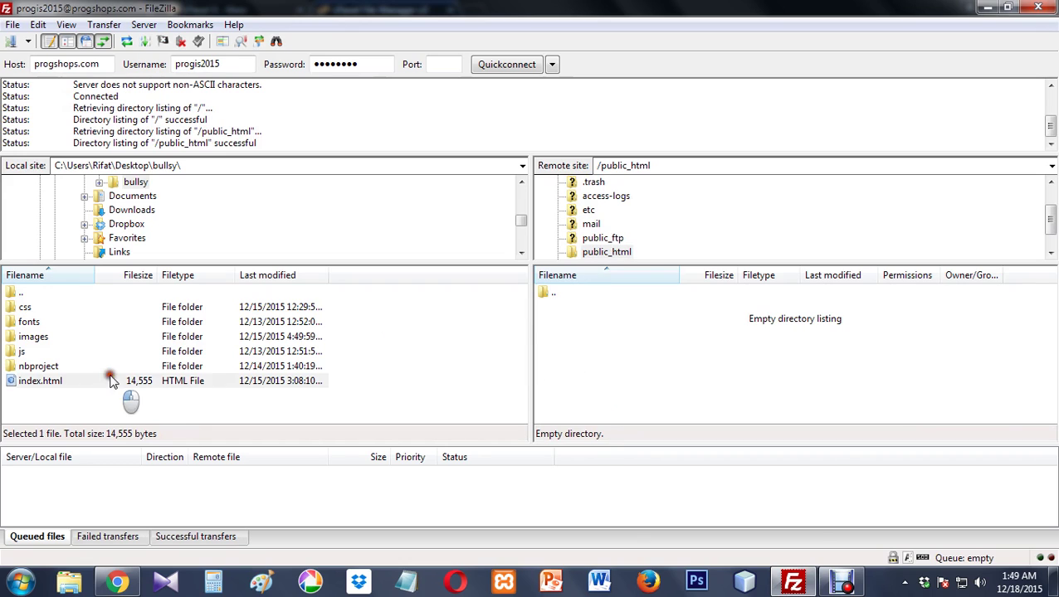
key(BackSpace)
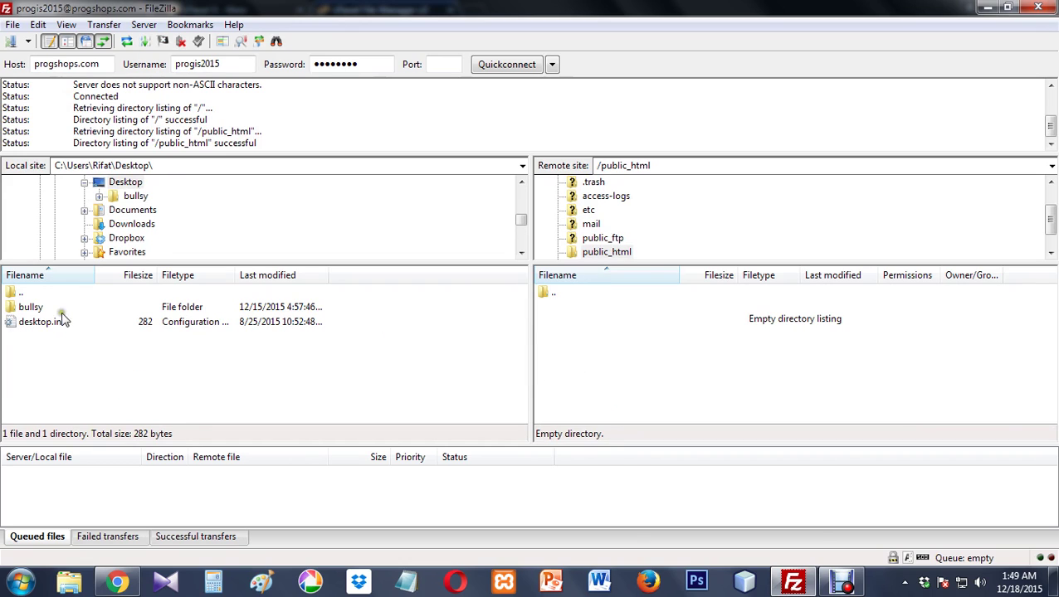
click(35, 308)
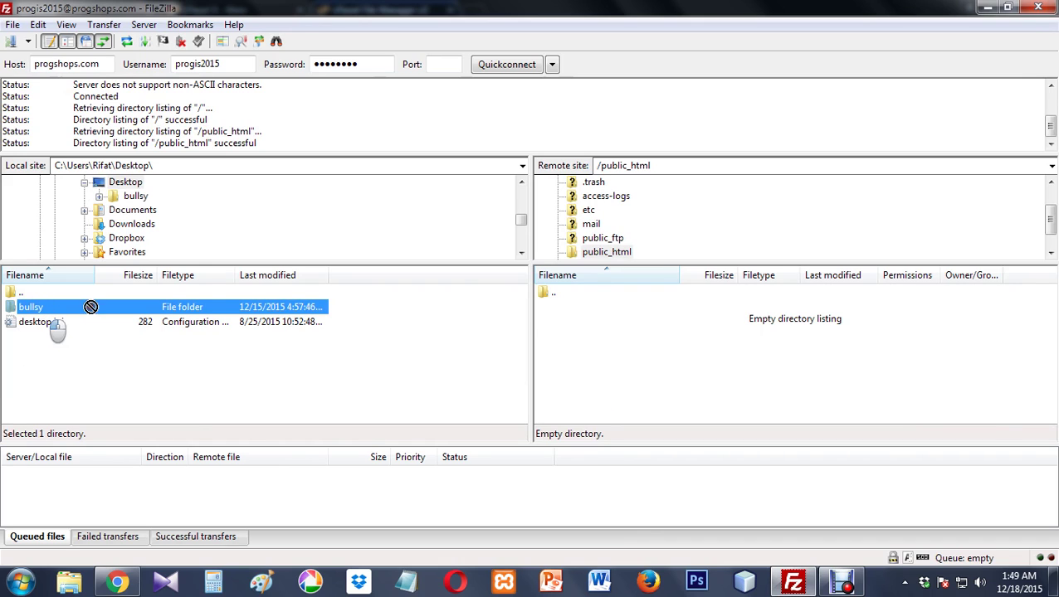
- Upload the bullsy folder into public_html and review the Failed, Successful and Queued transfer lists
drag(91, 307, 619, 313)
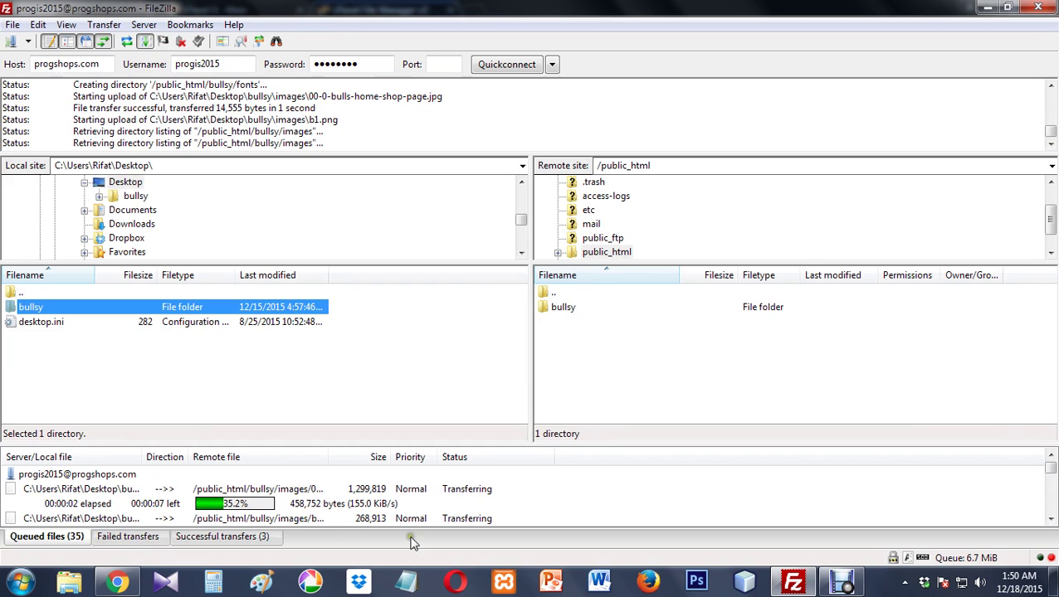
click(100, 537)
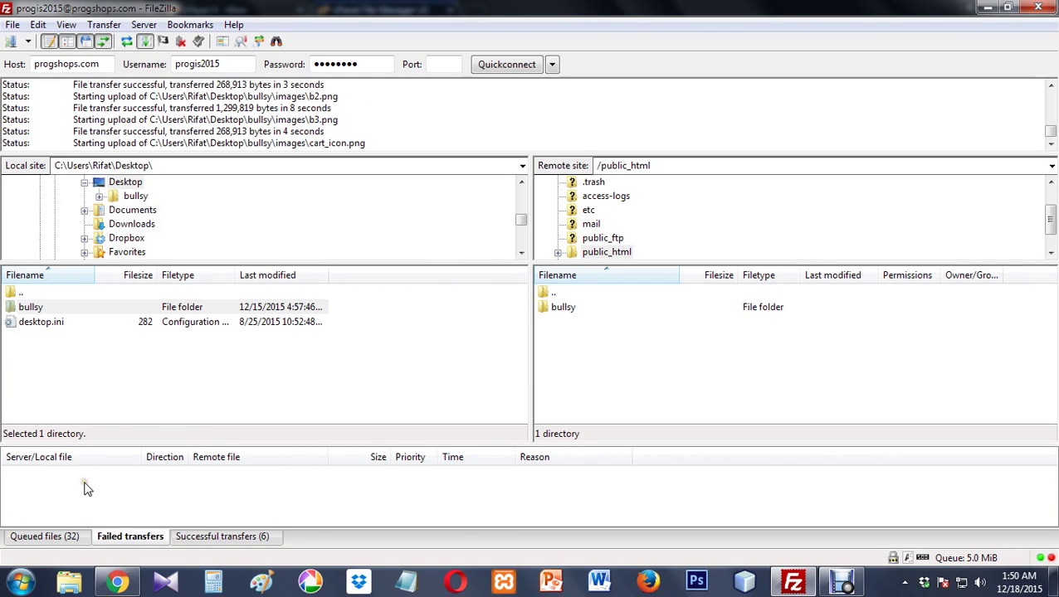
click(210, 539)
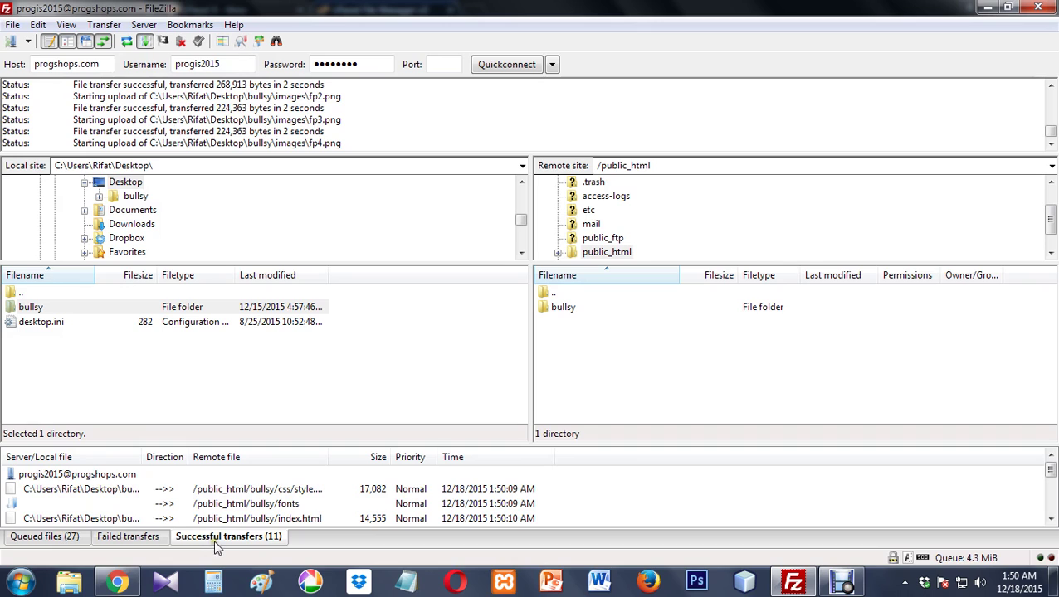
click(42, 536)
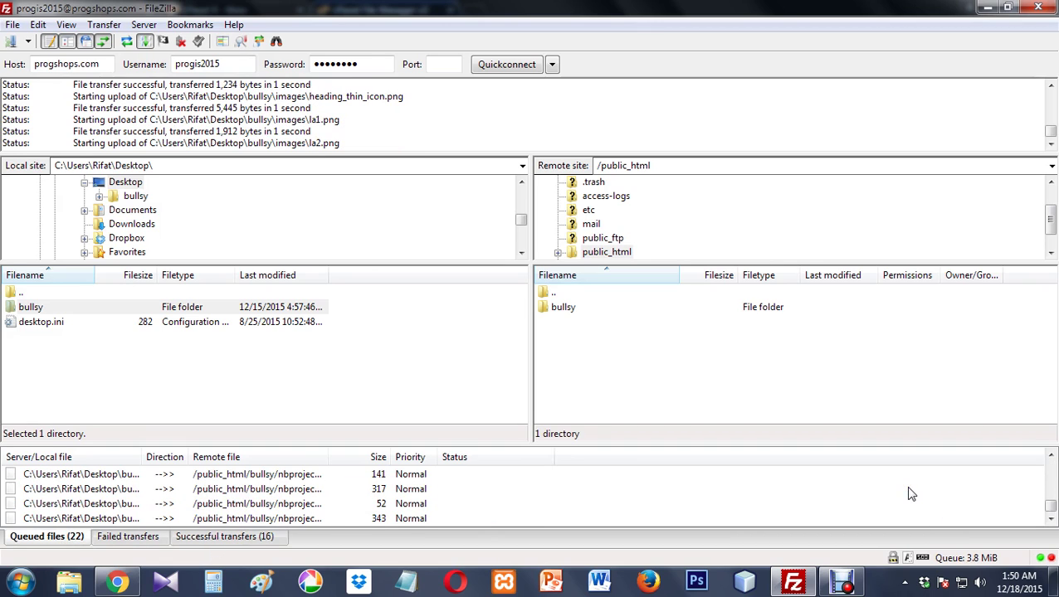
click(166, 519)
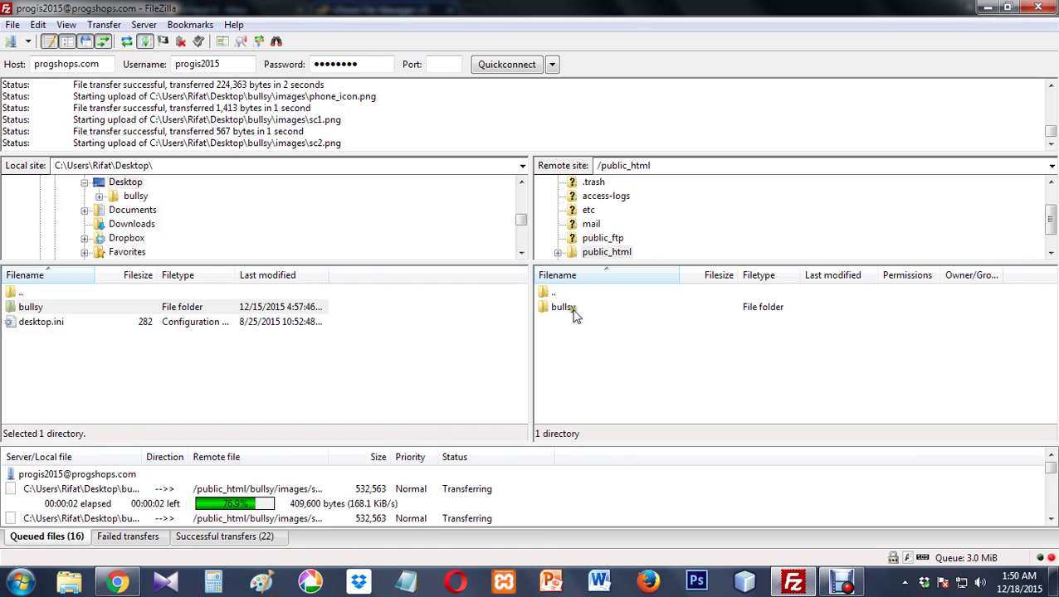
- Reload progshops.com in Chrome's Bullsy tab to check the uploaded site
click(117, 581)
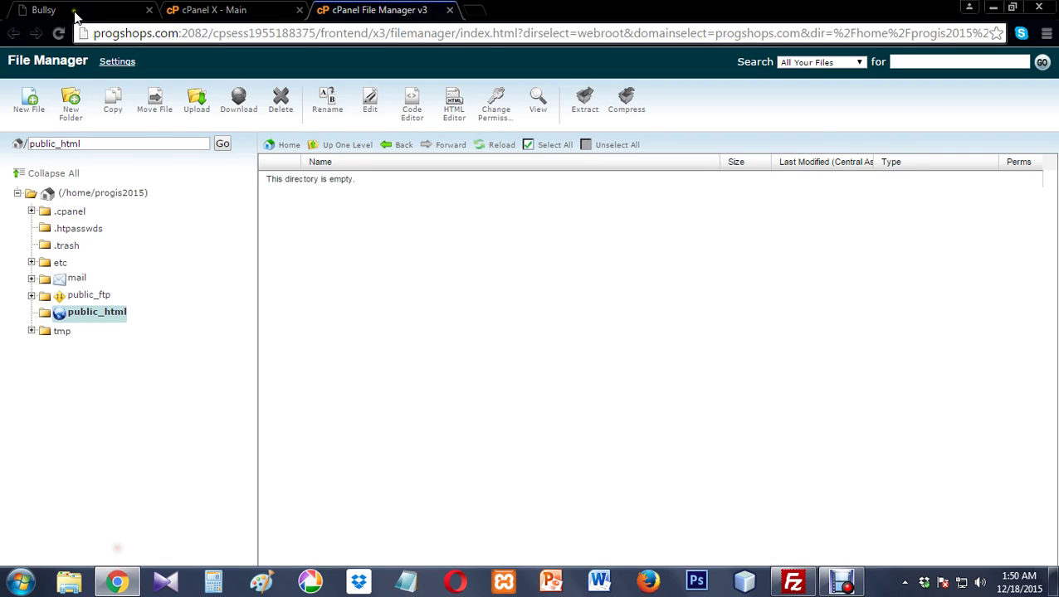
click(71, 10)
click(133, 35)
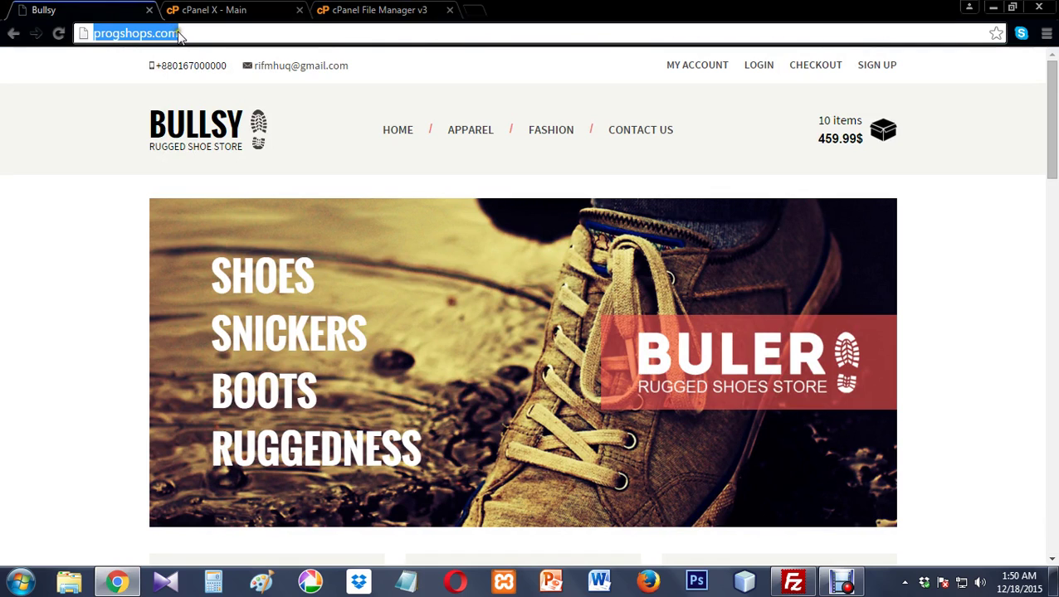
key(Return)
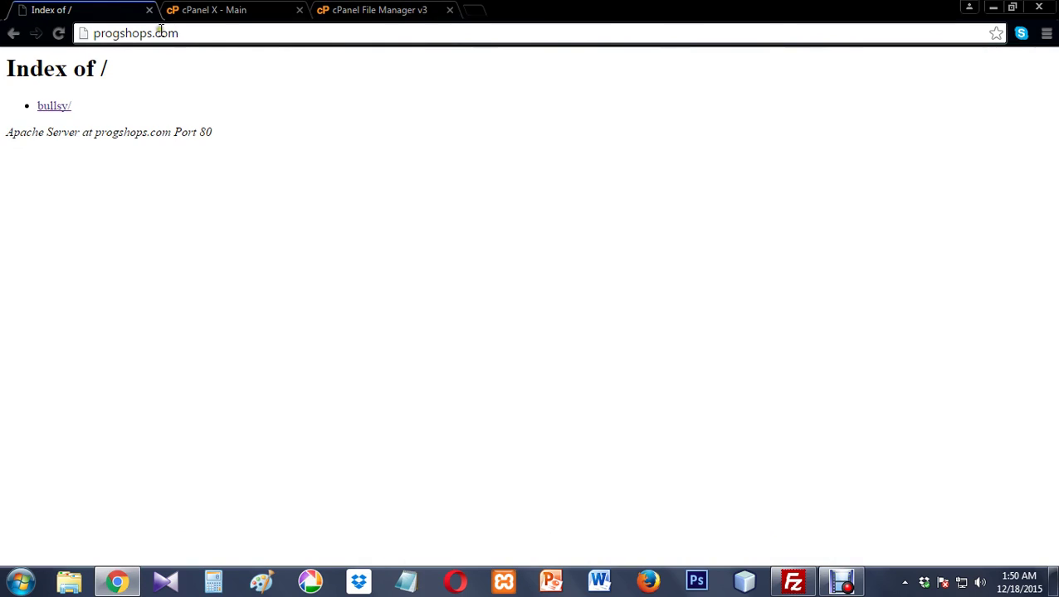
- Load progshops.com/bullsy/ to view the live Bullsy shoe store
click(187, 34)
click(187, 34)
text(/bullsy)
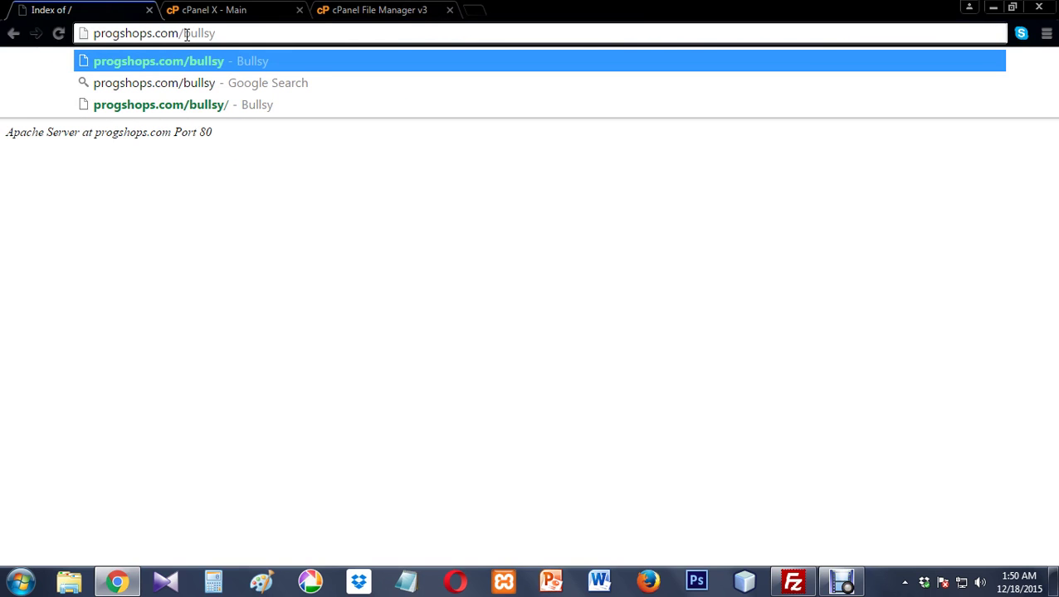
key(Return)
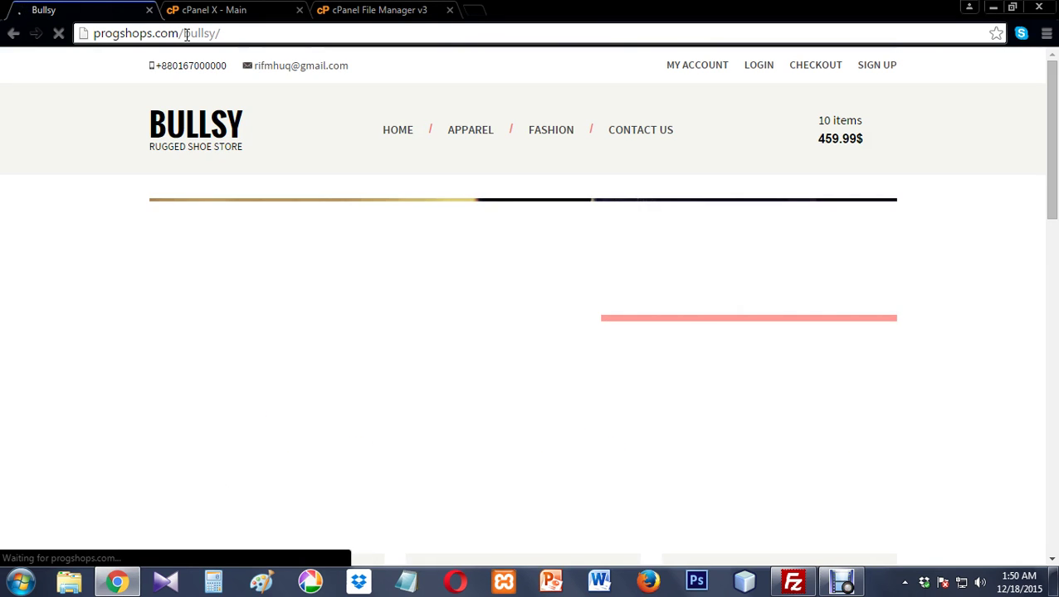
click(793, 586)
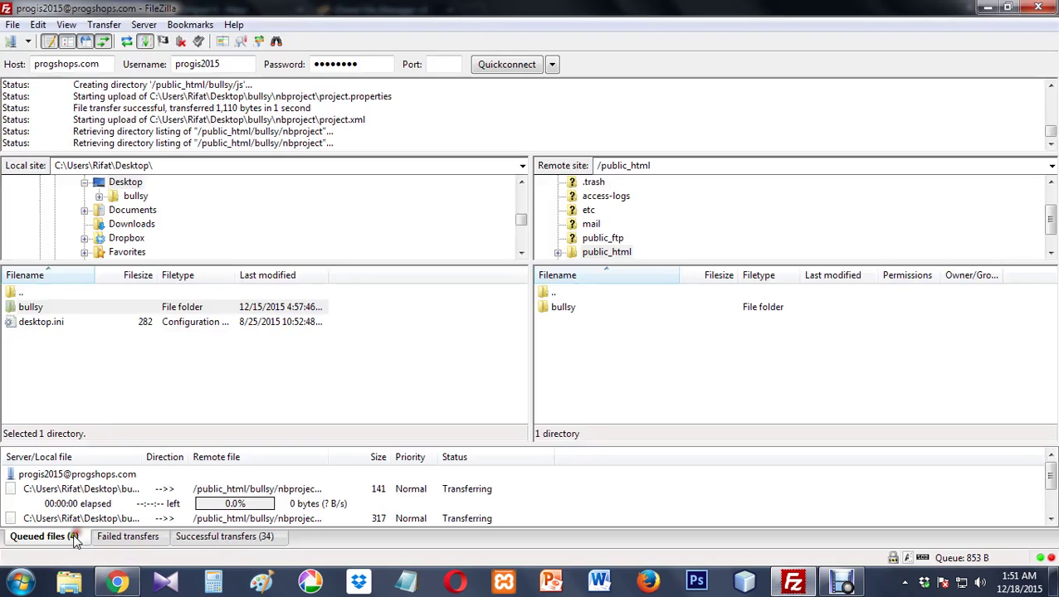
- Reload the Bullsy store, then remove bullsy/ from the address to load the progshops.com root index
key(alt+Tab)
click(60, 35)
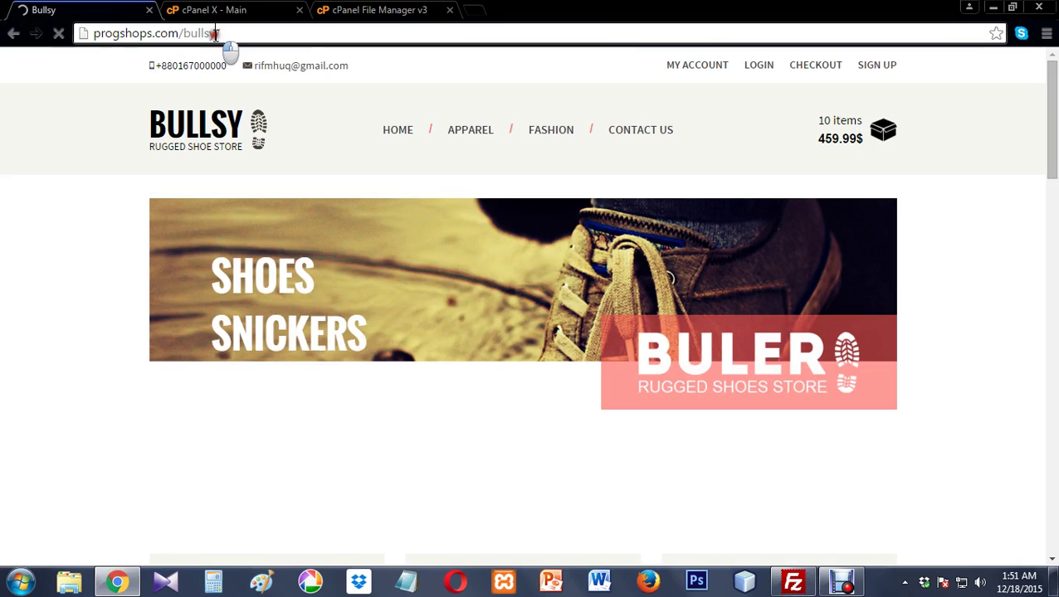
drag(216, 33, 189, 47)
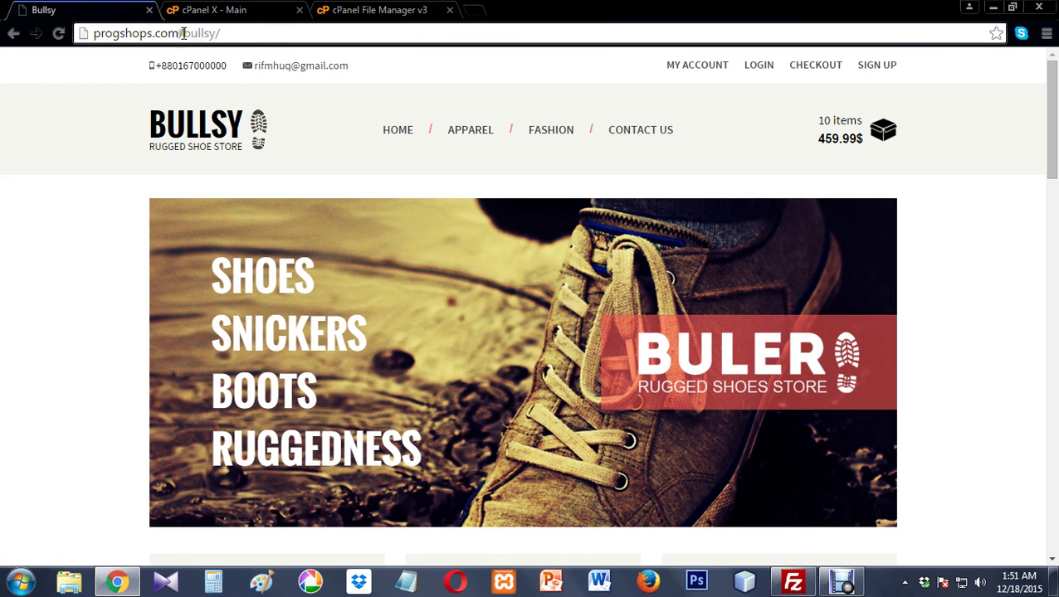
drag(184, 34, 205, 42)
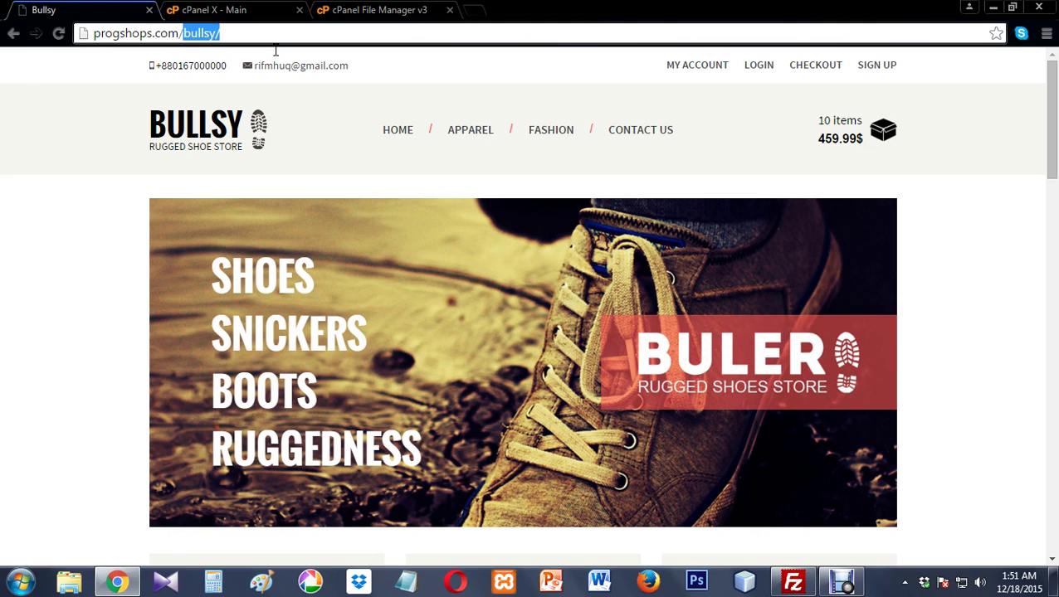
key(BackSpace)
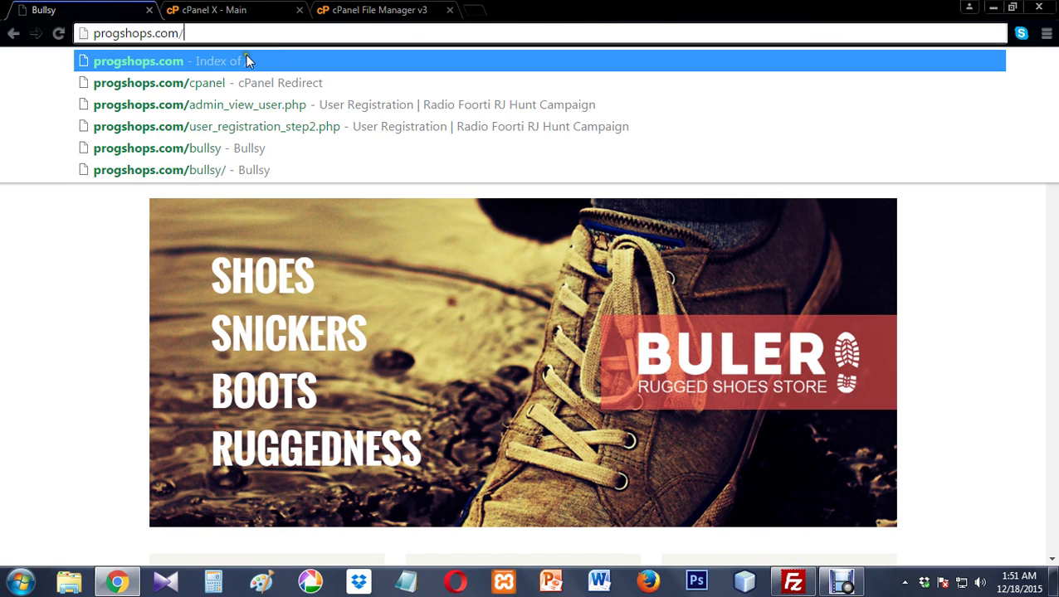
click(247, 61)
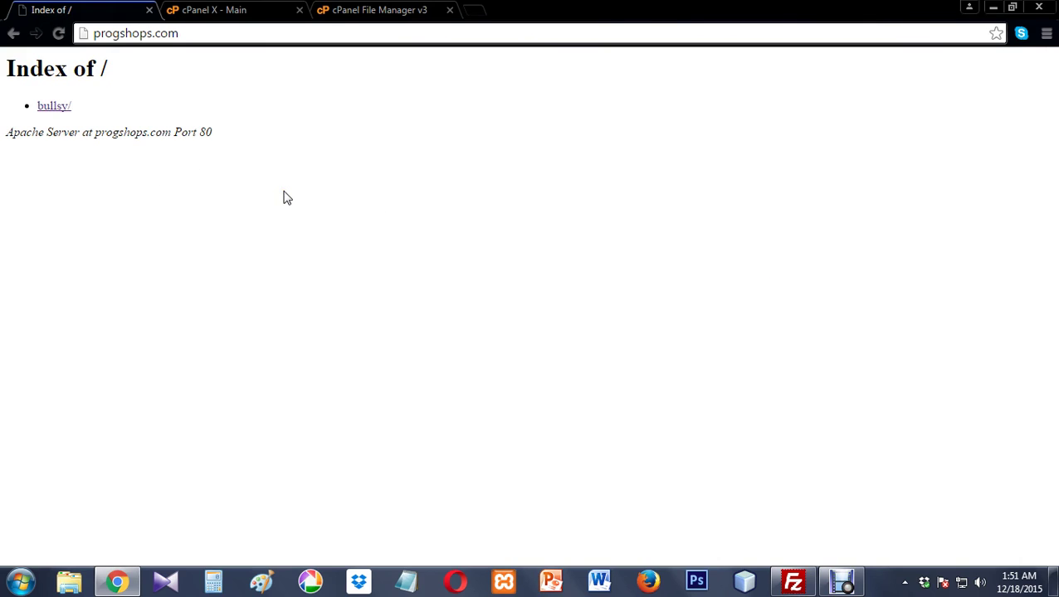
click(793, 582)
- Upload all six entries of the local bullsy folder into /public_html and check the completed and failed transfer lists
double_click(28, 307)
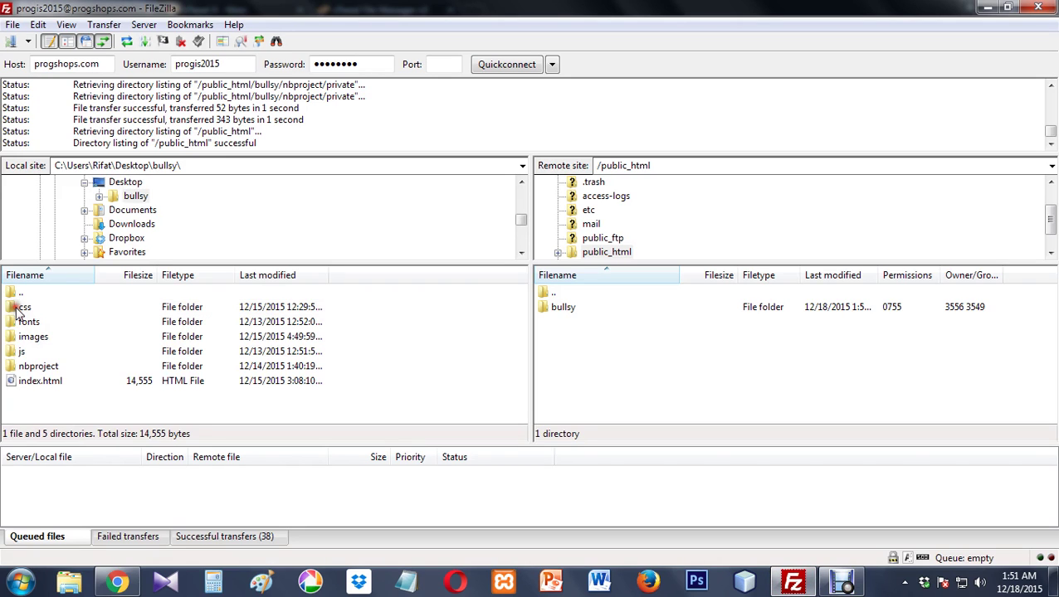
drag(27, 396, 575, 372)
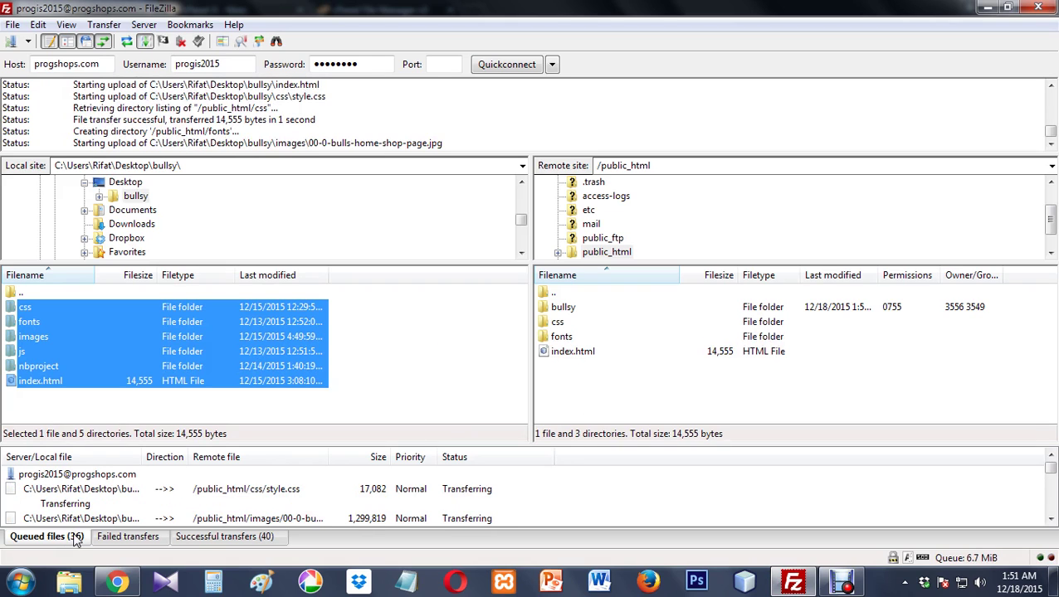
click(224, 540)
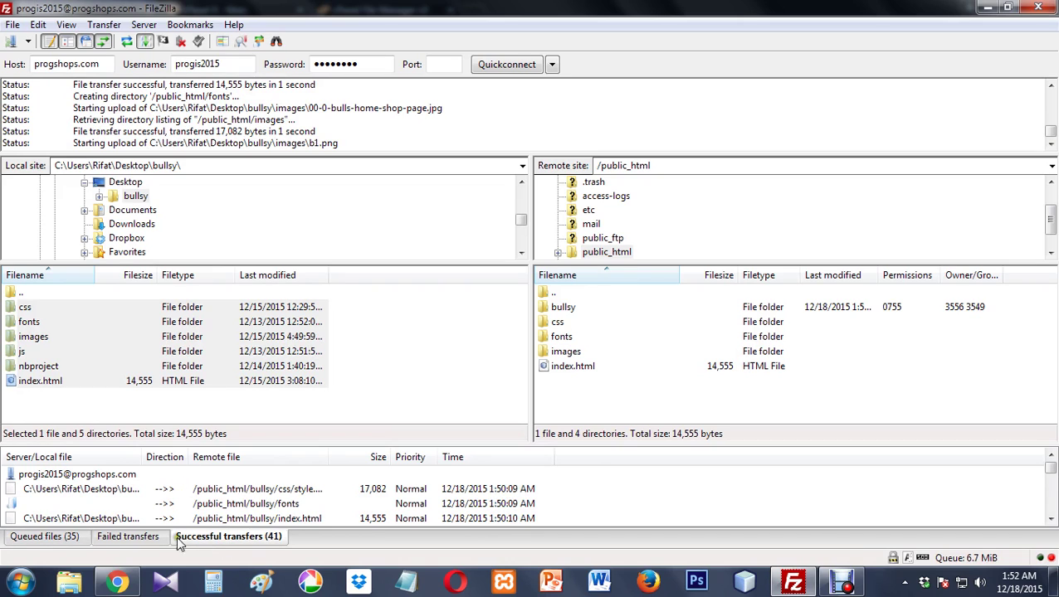
click(67, 538)
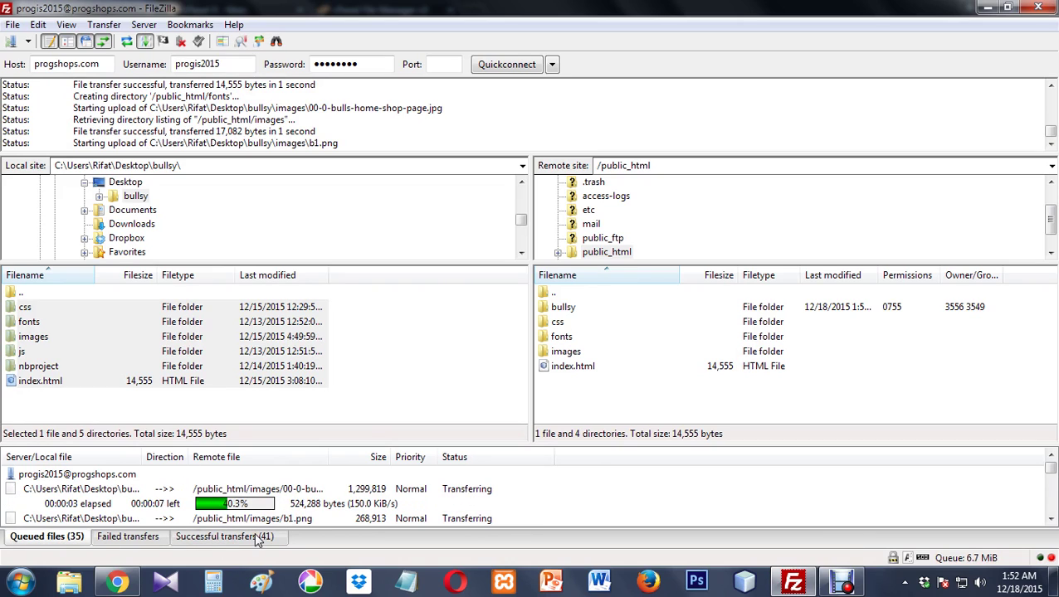
click(130, 537)
click(60, 541)
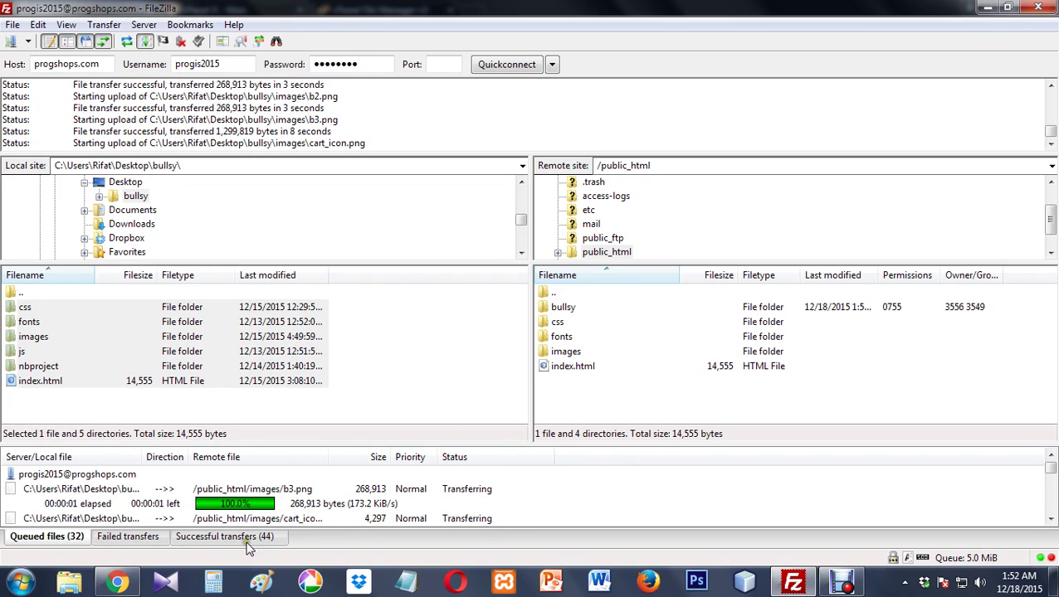
click(117, 581)
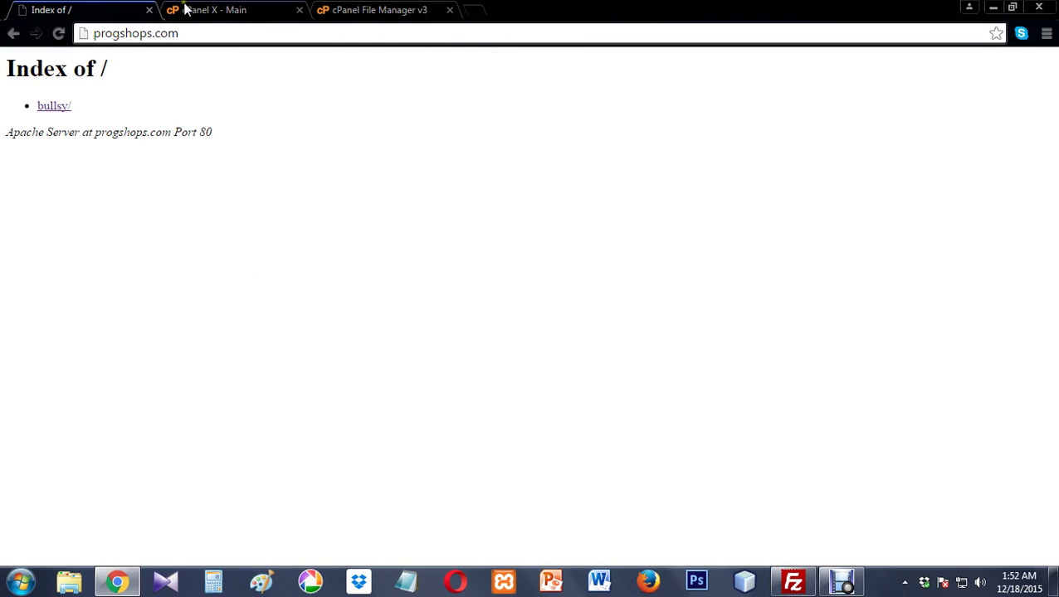
- Reload the public_html listing in cPanel File Manager to confirm bullsy, css, fonts, images and index.html arrived
click(374, 9)
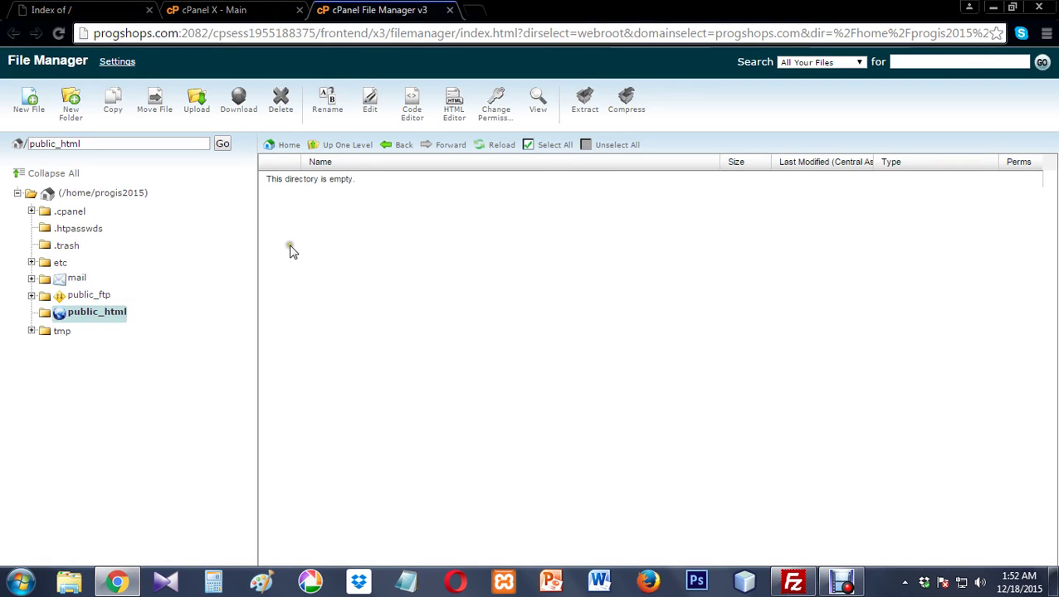
click(500, 150)
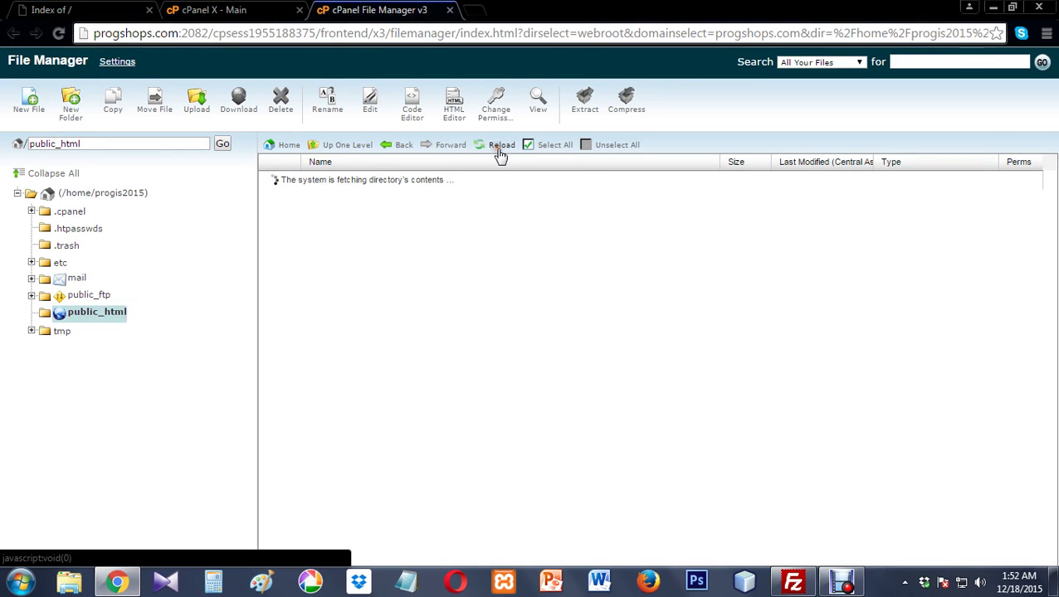
click(794, 581)
key(alt+Tab)
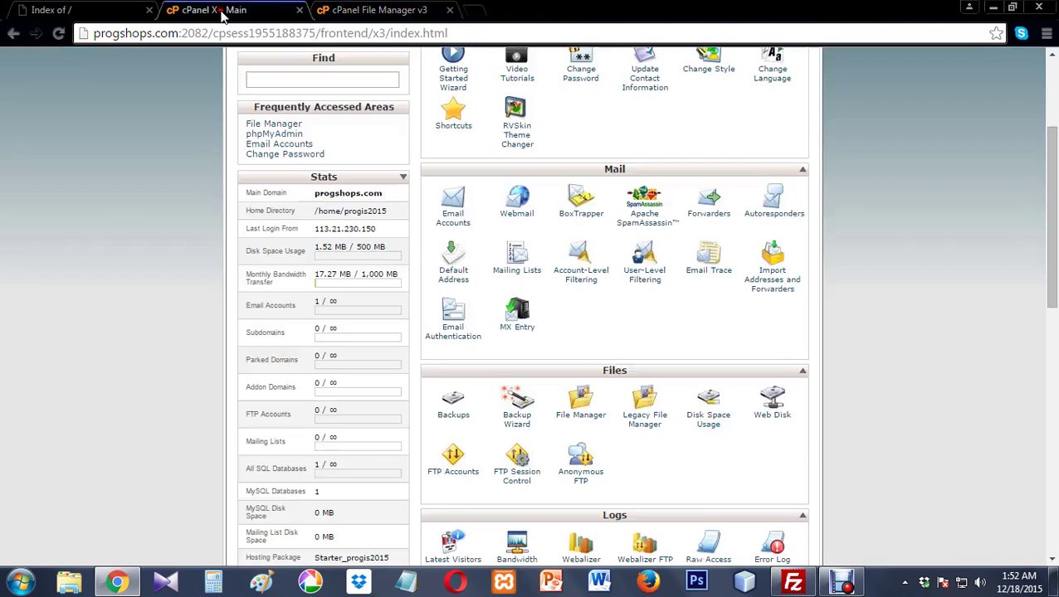
- Glance at the cPanel and Index of / tabs, then minimize Chrome and bring FileZilla back
click(221, 11)
click(75, 12)
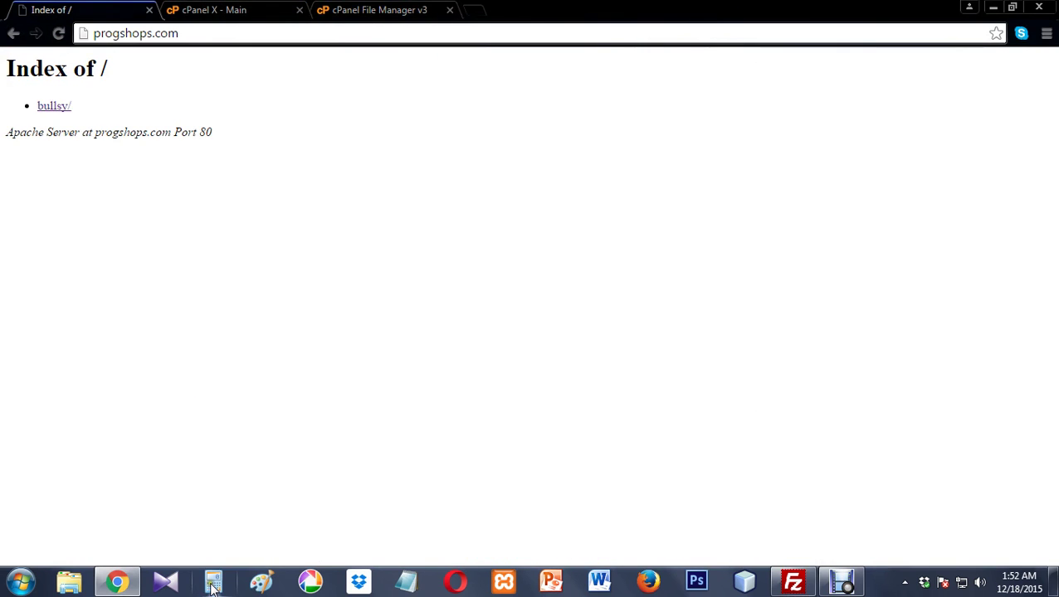
click(117, 582)
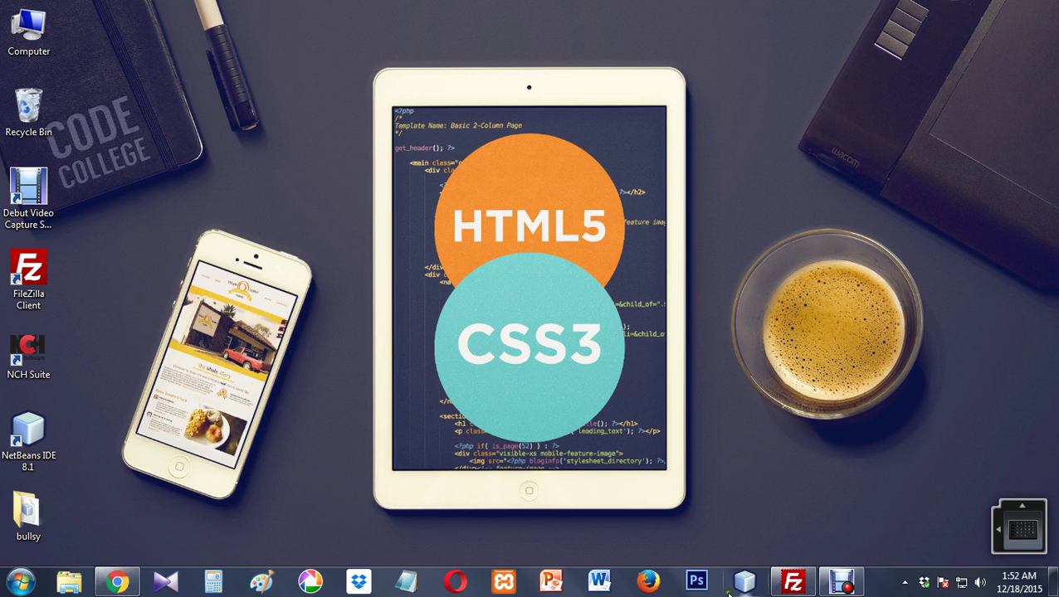
click(793, 583)
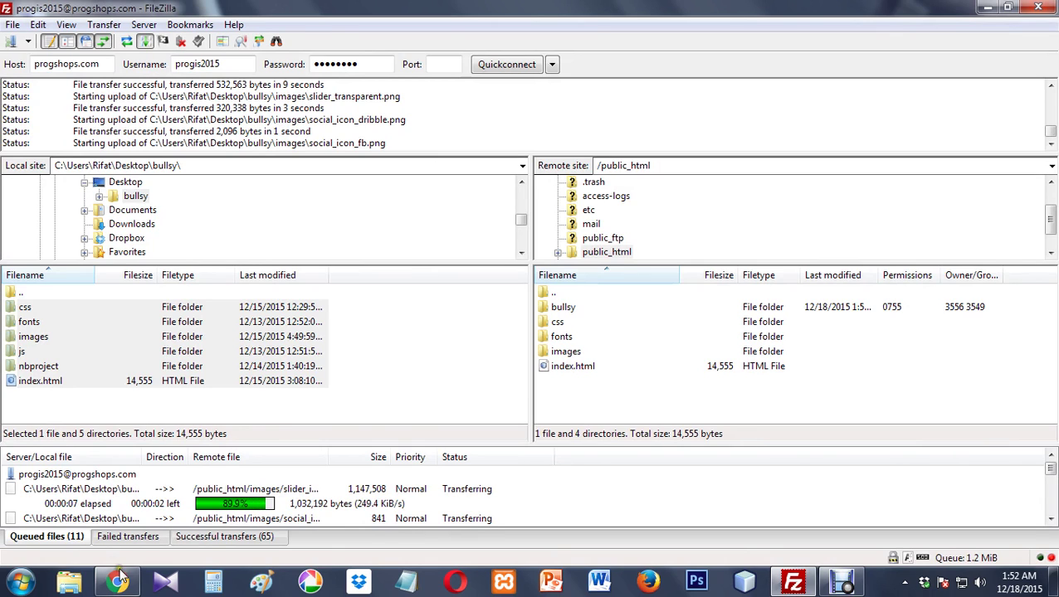
- Reload progshops.com in Chrome and scroll through the live Bullsy rugged shoe store homepage
mouse_move(119, 579)
click(102, 446)
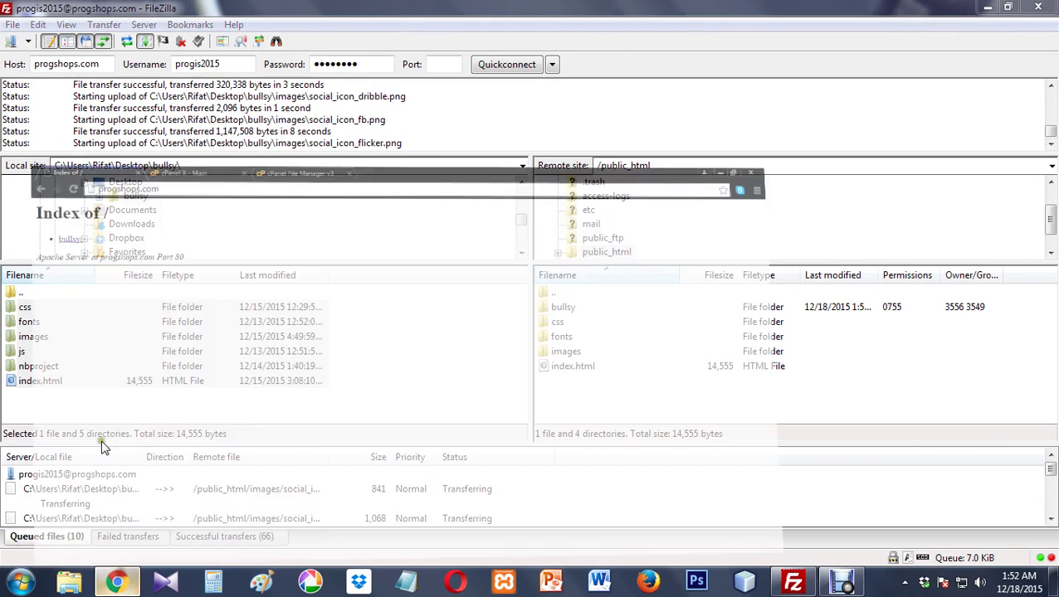
click(58, 34)
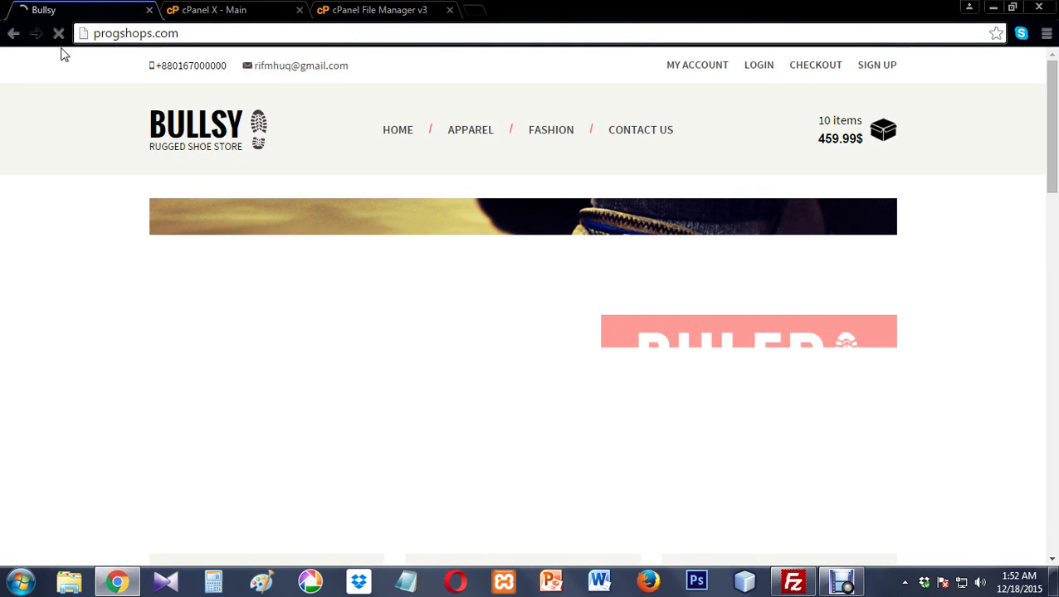
scroll(265, 226, down, 10)
scroll(272, 228, down, 10)
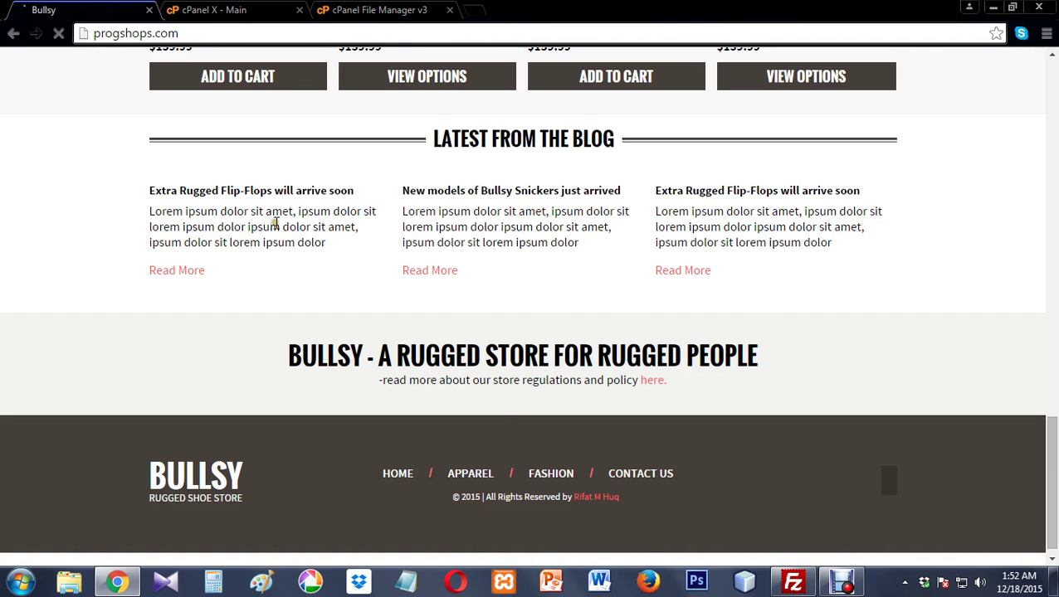
scroll(274, 224, up, 12)
scroll(277, 223, up, 7)
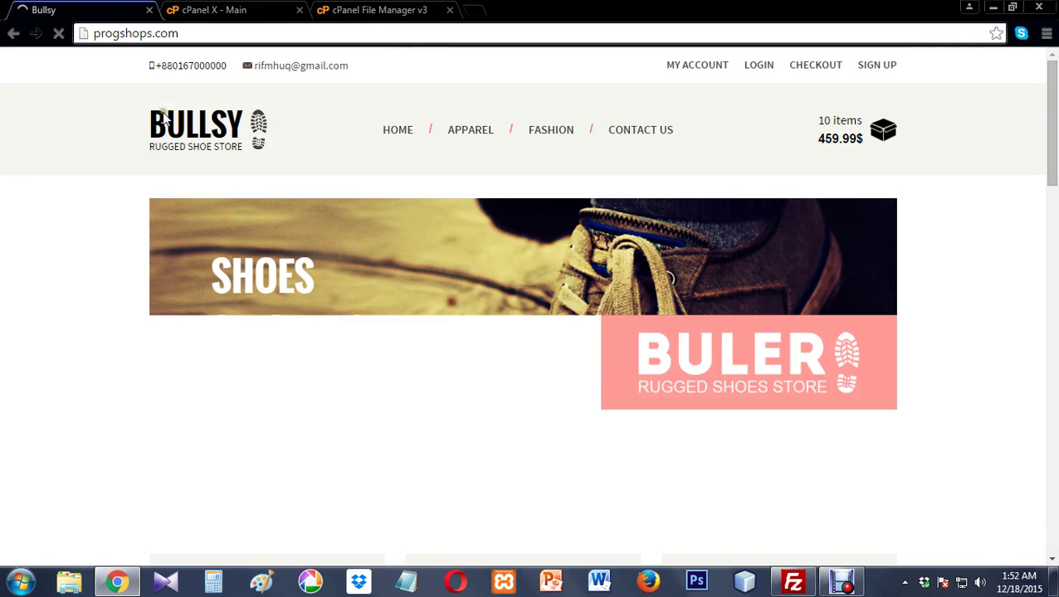
click(143, 38)
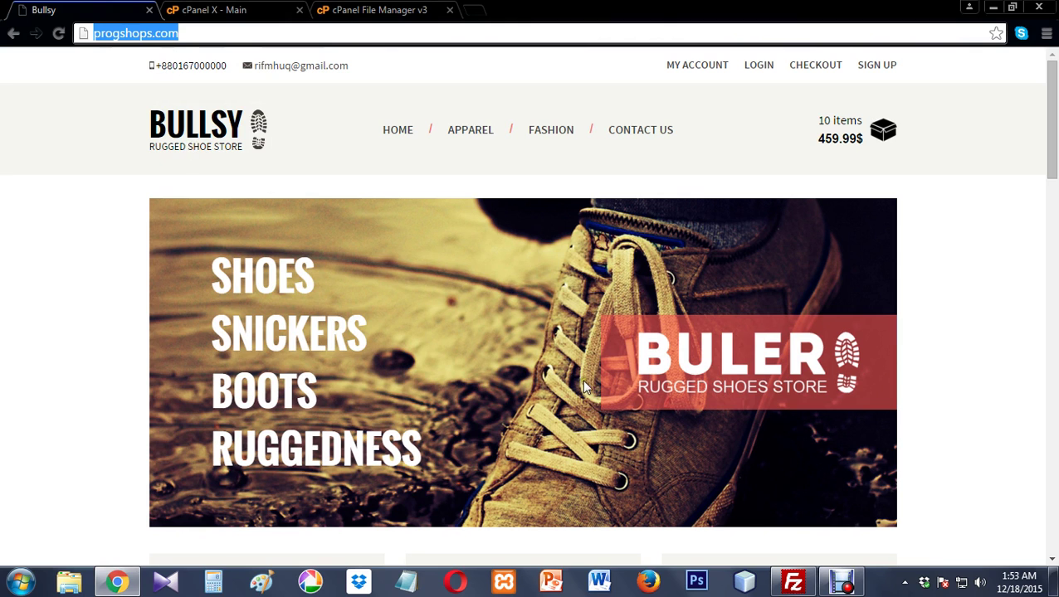
click(789, 579)
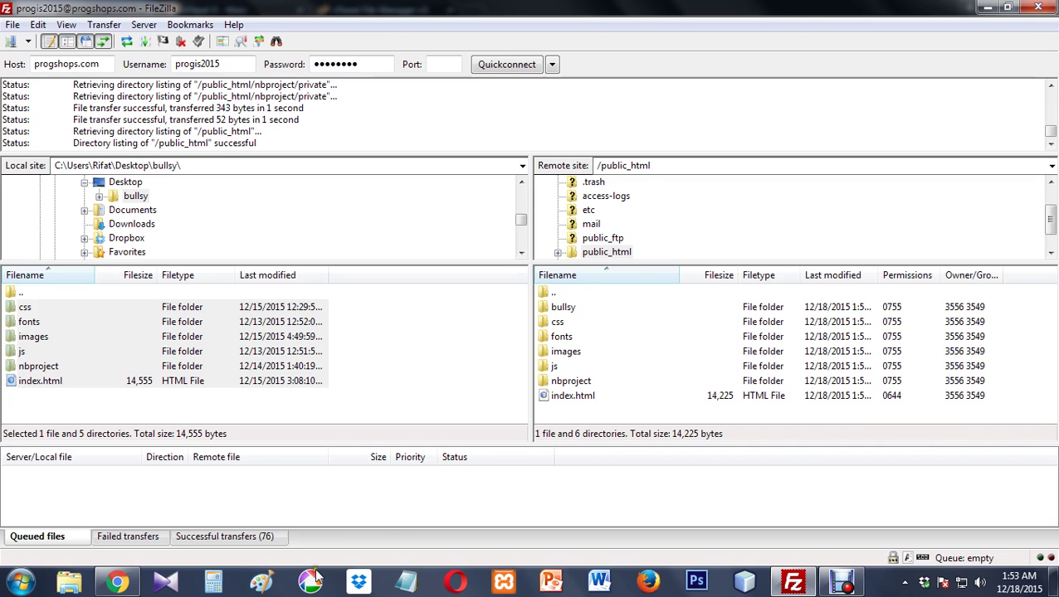
- Return to Chrome and move from progshops.com to the cPanel File Manager tab
click(117, 584)
click(329, 33)
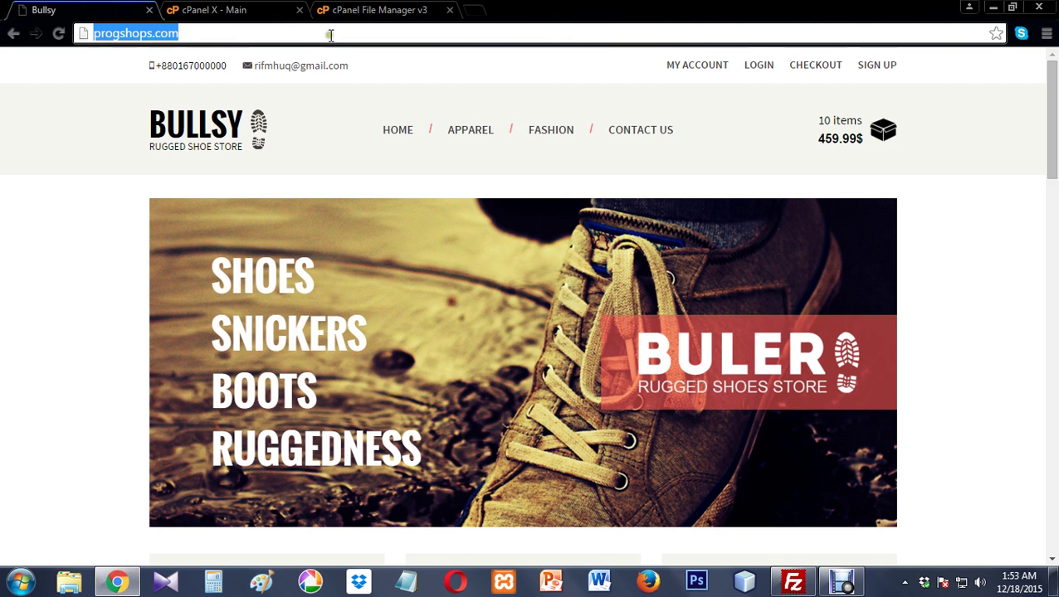
key(ctrl+Tab)
key(ctrl+Tab)
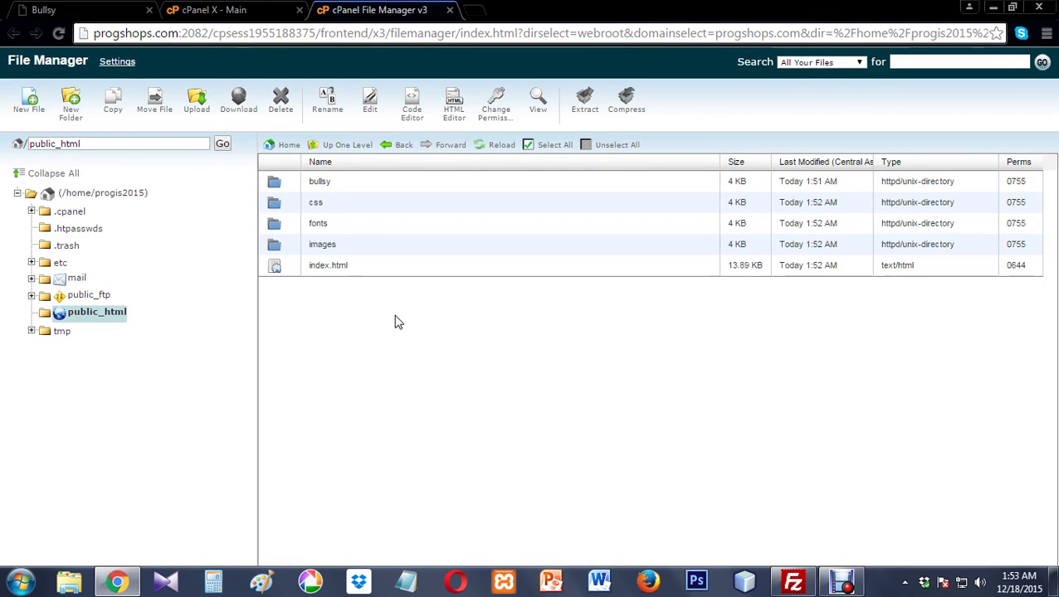